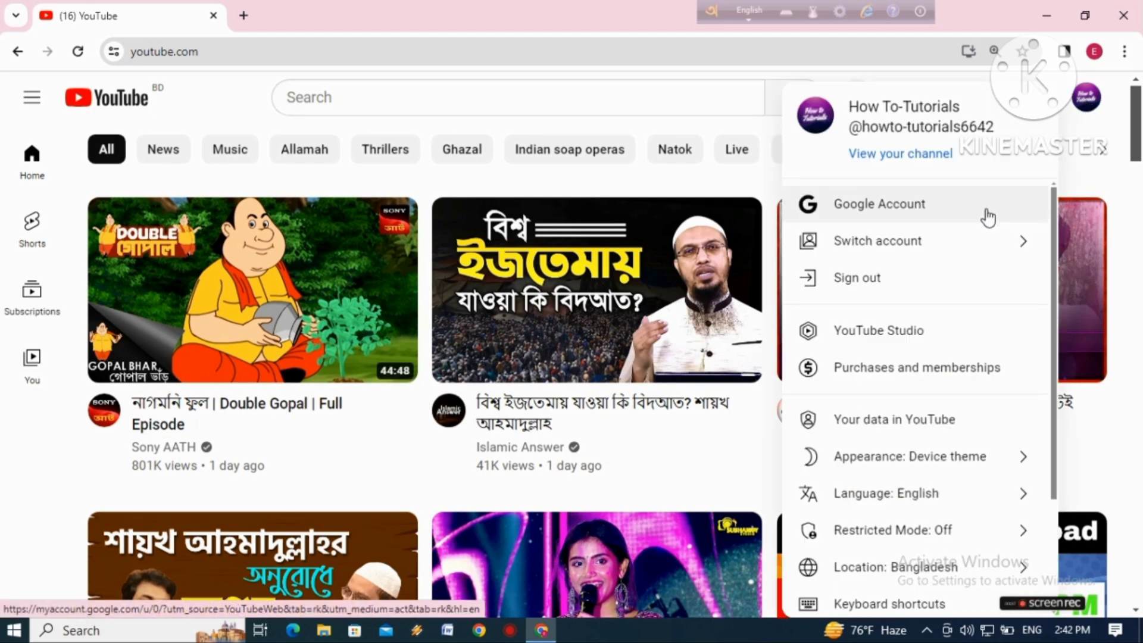
Open the How To-Tutorials channel page and go to its channel customization settings
{"action": "left_click", "coordinate": [944, 158]}
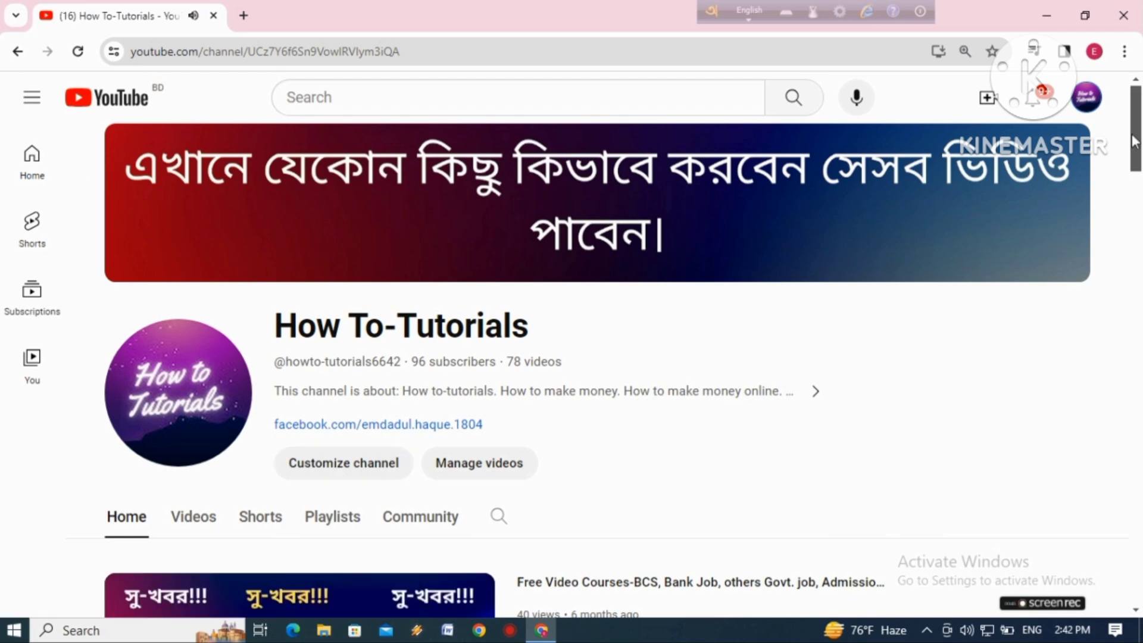
{"action": "left_click_drag", "start_coordinate": [1134, 141], "coordinate": [1136, 159]}
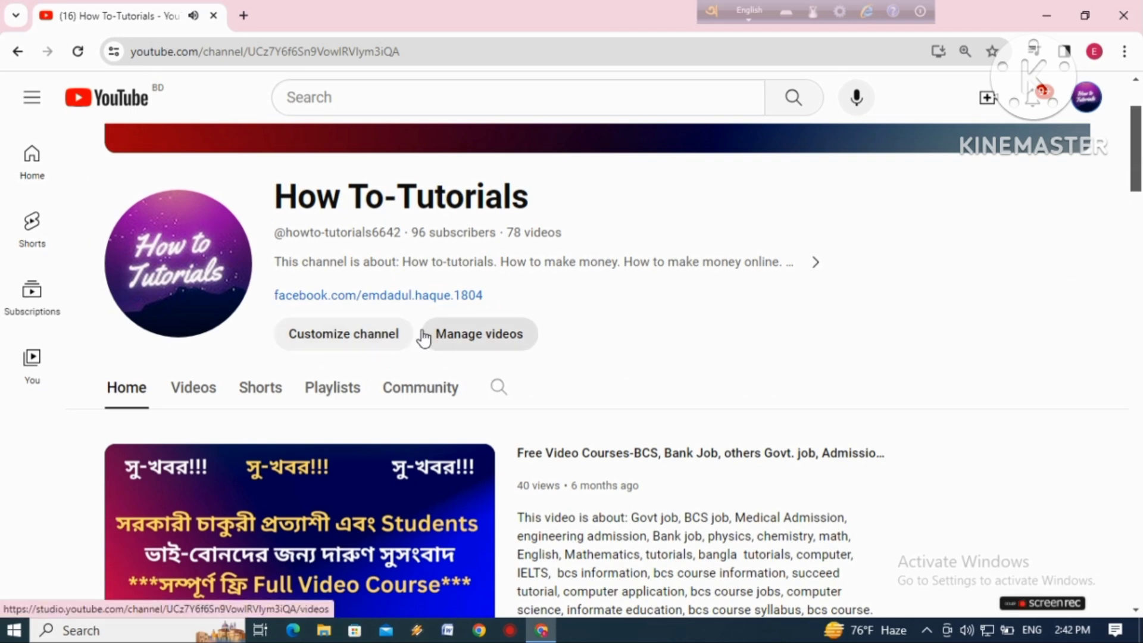
{"action": "left_click", "coordinate": [346, 334]}
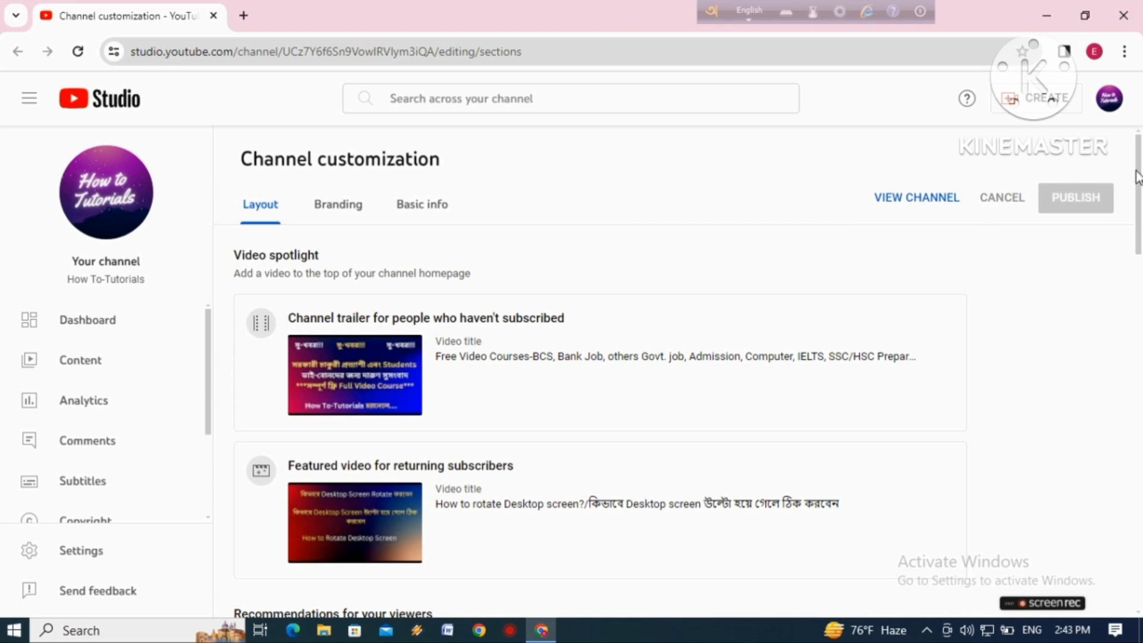
Examine the Featured sections area of the channel layout and its section limit, enlarging the page for readability
{"action": "mouse_move", "coordinate": [1139, 175]}
{"action": "left_mouse_down"}
{"action": "mouse_move", "coordinate": [1141, 252]}
{"action": "mouse_move", "coordinate": [1141, 177]}
{"action": "left_mouse_up"}
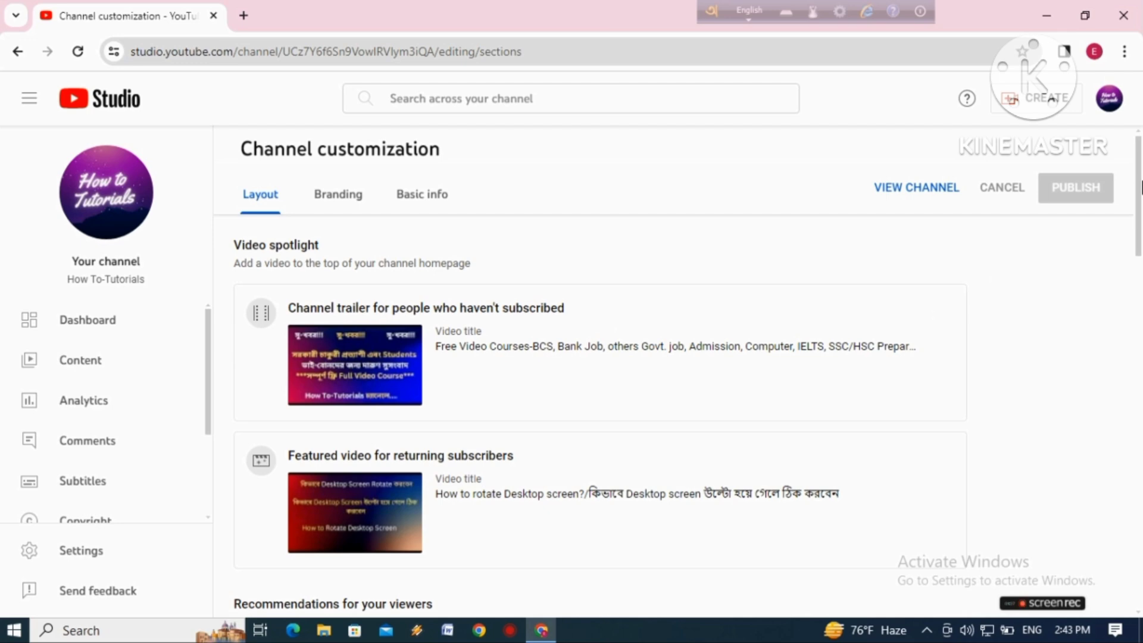
{"action": "scroll", "coordinate": [498, 327], "scroll_direction": "down", "scroll_amount": 3}
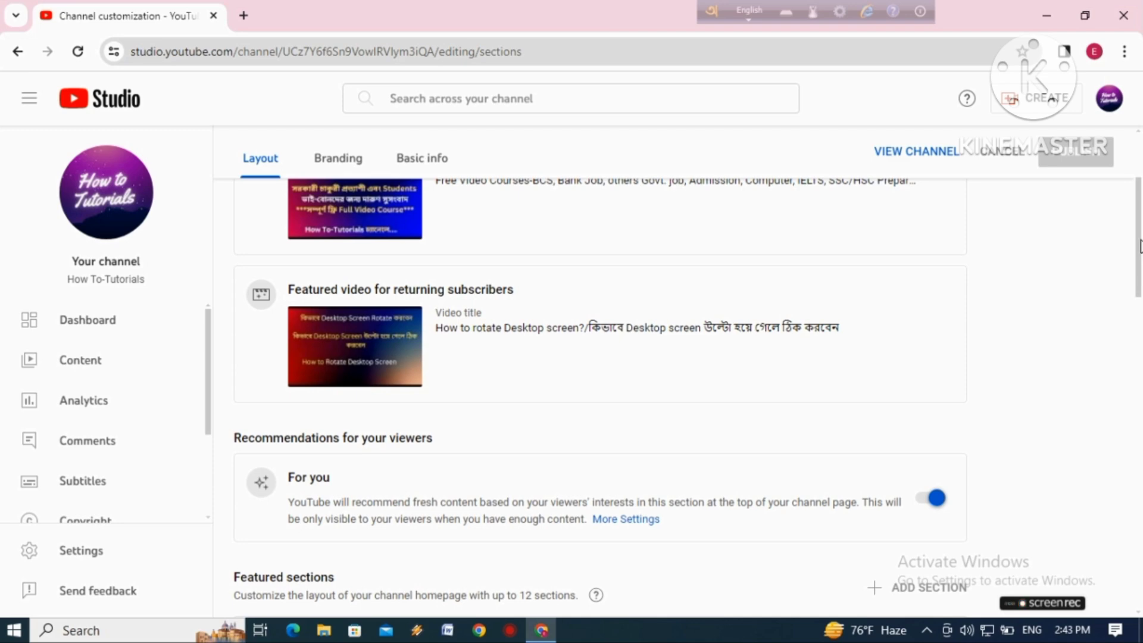
{"action": "scroll", "coordinate": [855, 295], "scroll_direction": "down", "scroll_amount": 3}
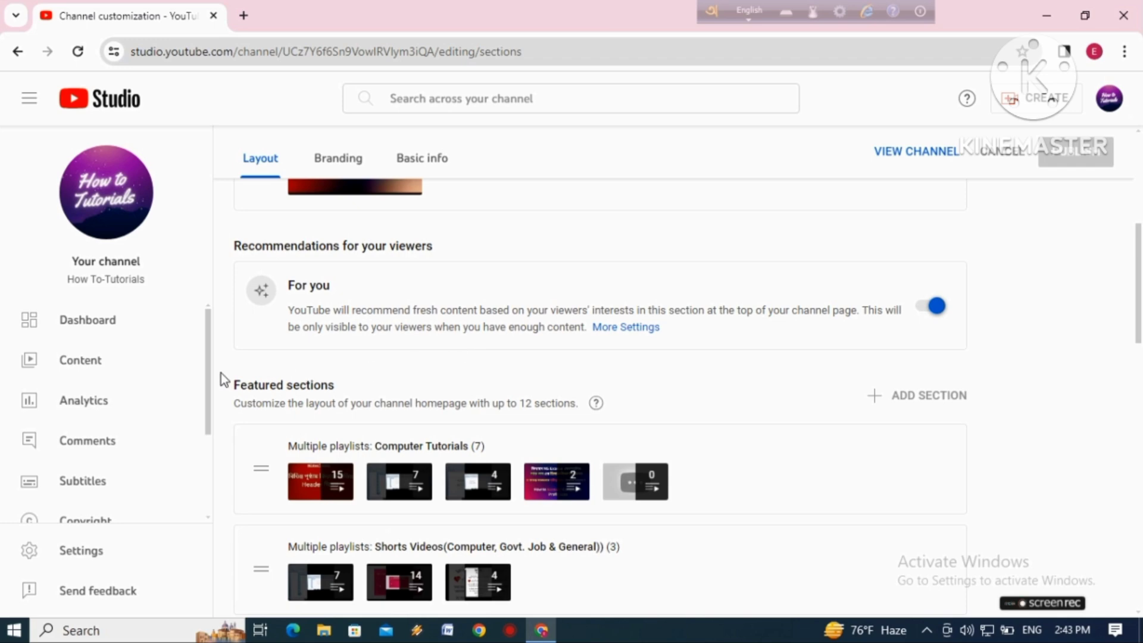
{"action": "left_click_drag", "start_coordinate": [356, 390], "coordinate": [237, 388]}
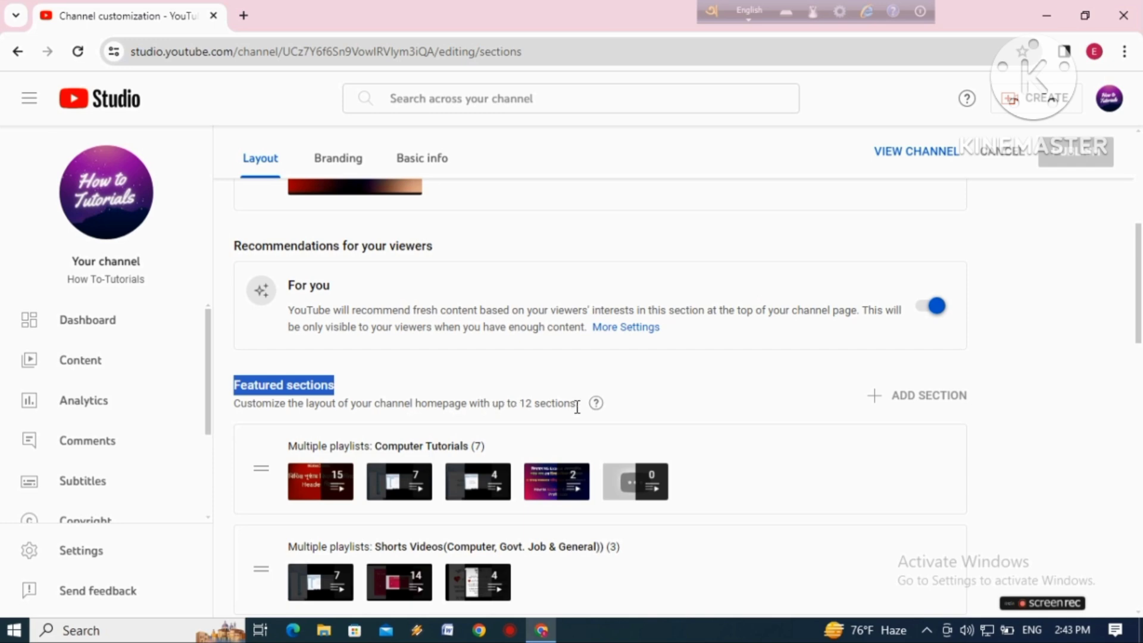
{"action": "left_click_drag", "start_coordinate": [577, 405], "coordinate": [520, 405]}
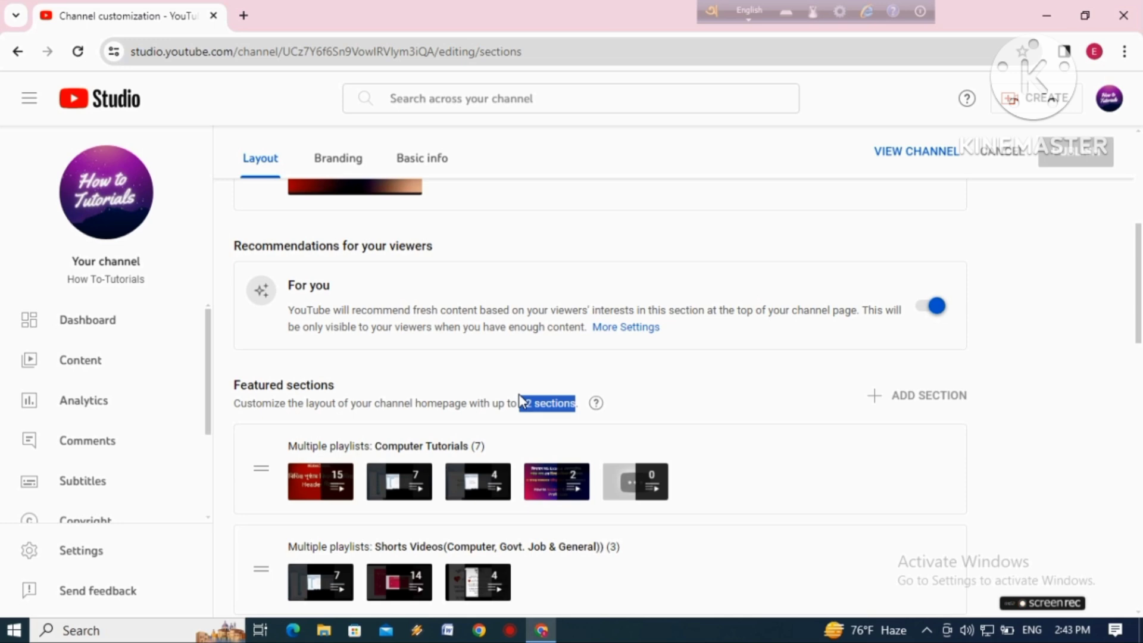
{"action": "key", "text": "ctrl+plus"}
{"action": "key", "text": "ctrl+plus"}
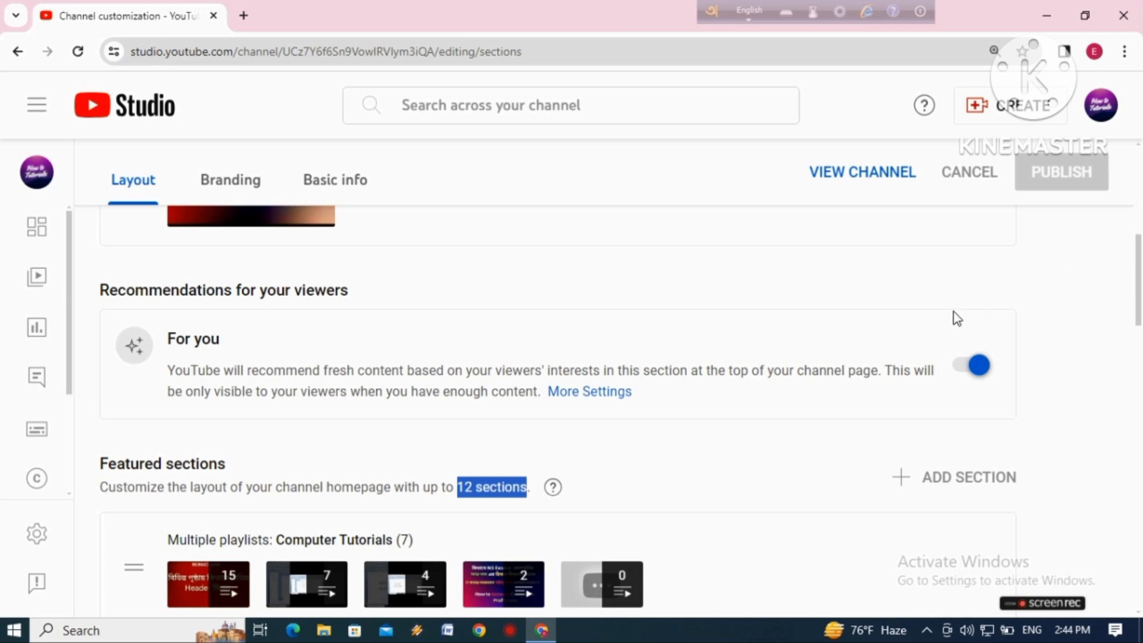
Remove the Govt. Job single-playlist section from the featured sections
{"action": "left_click_drag", "start_coordinate": [1138, 266], "coordinate": [1140, 300]}
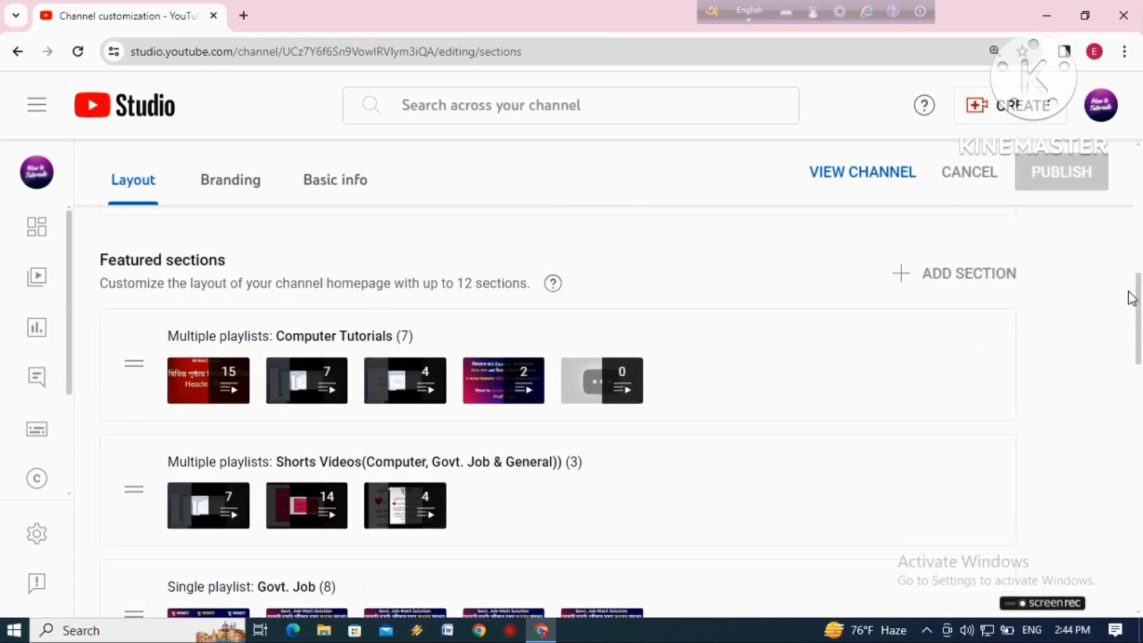
{"action": "left_click_drag", "start_coordinate": [1140, 300], "coordinate": [1140, 324]}
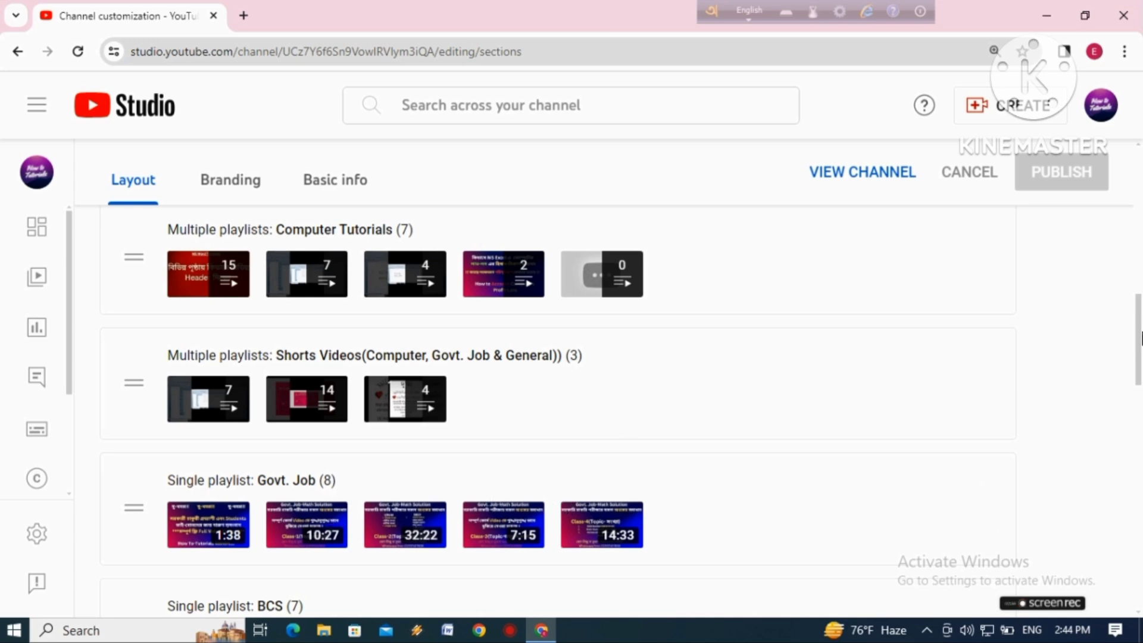
{"action": "left_click_drag", "start_coordinate": [1142, 338], "coordinate": [1141, 344]}
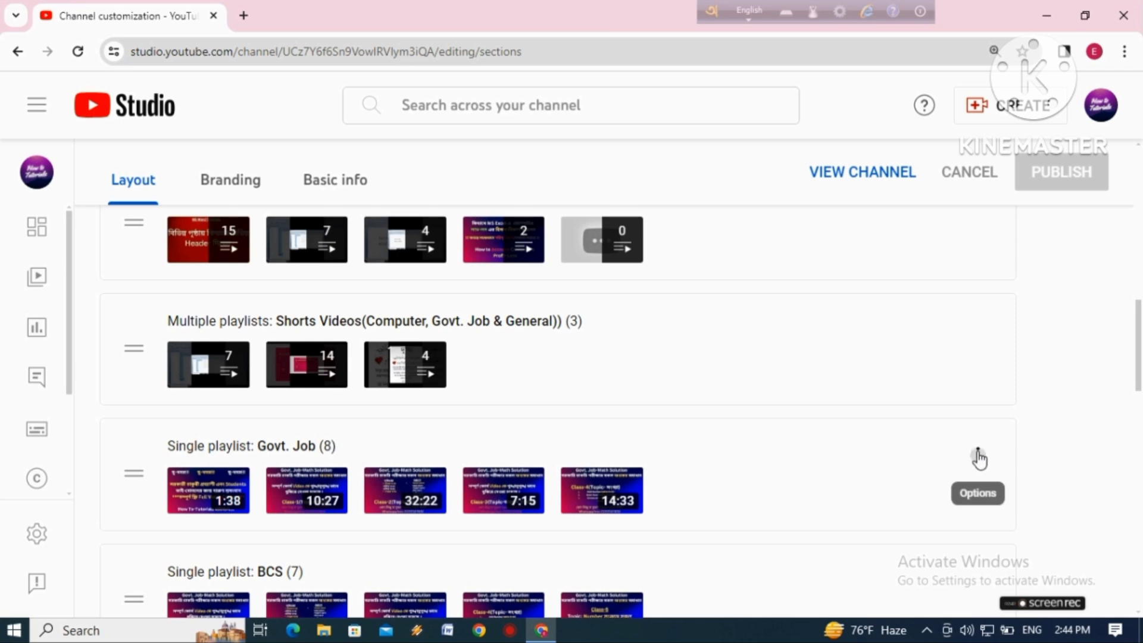
{"action": "left_click", "coordinate": [978, 456]}
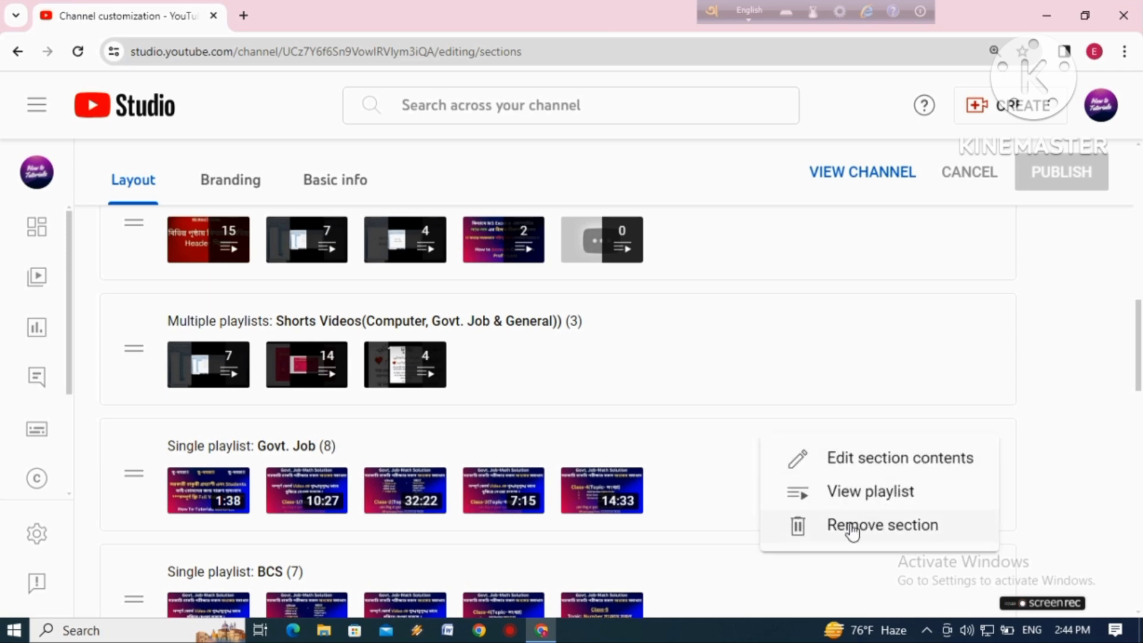
{"action": "left_click", "coordinate": [895, 528]}
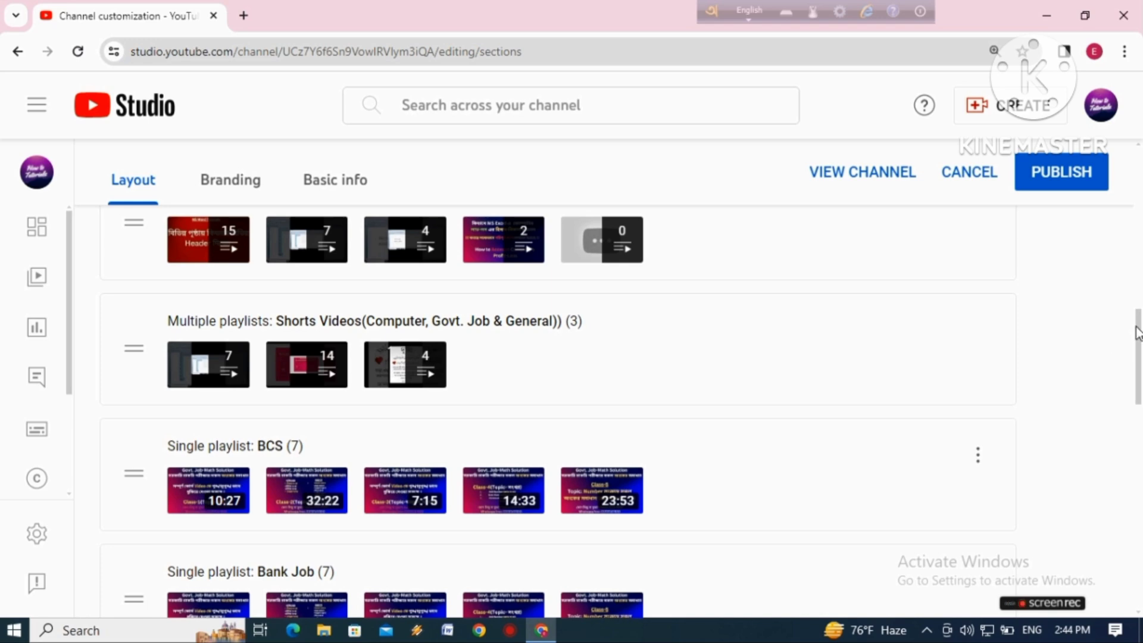
Remove the BCS single-playlist section from the channel layout
{"action": "left_click_drag", "start_coordinate": [1138, 333], "coordinate": [1133, 366]}
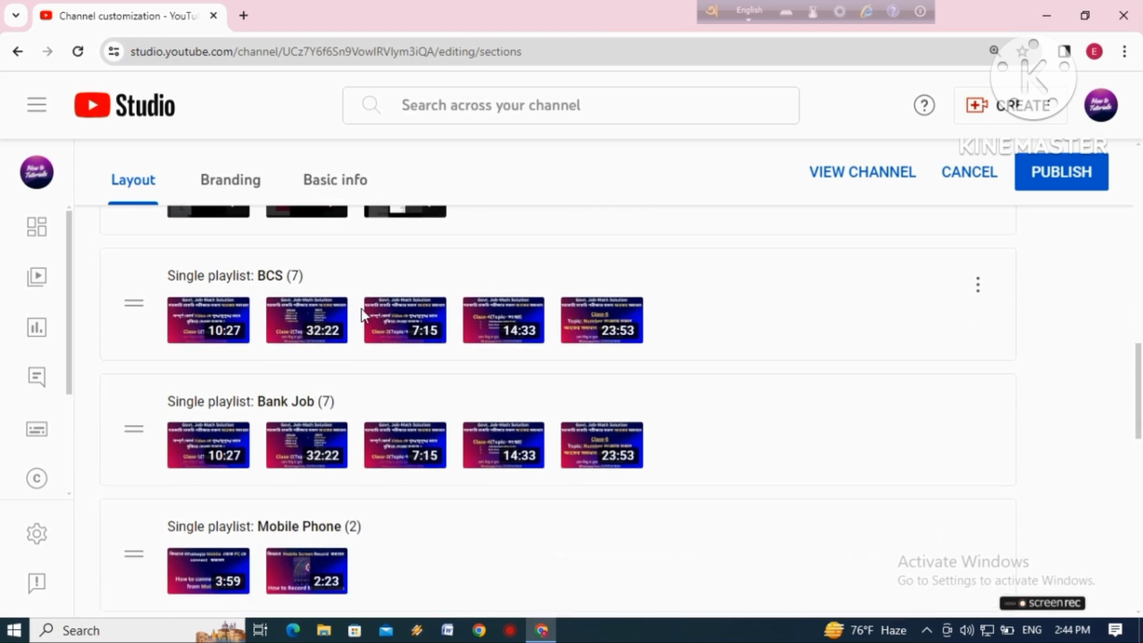
{"action": "left_click", "coordinate": [976, 285]}
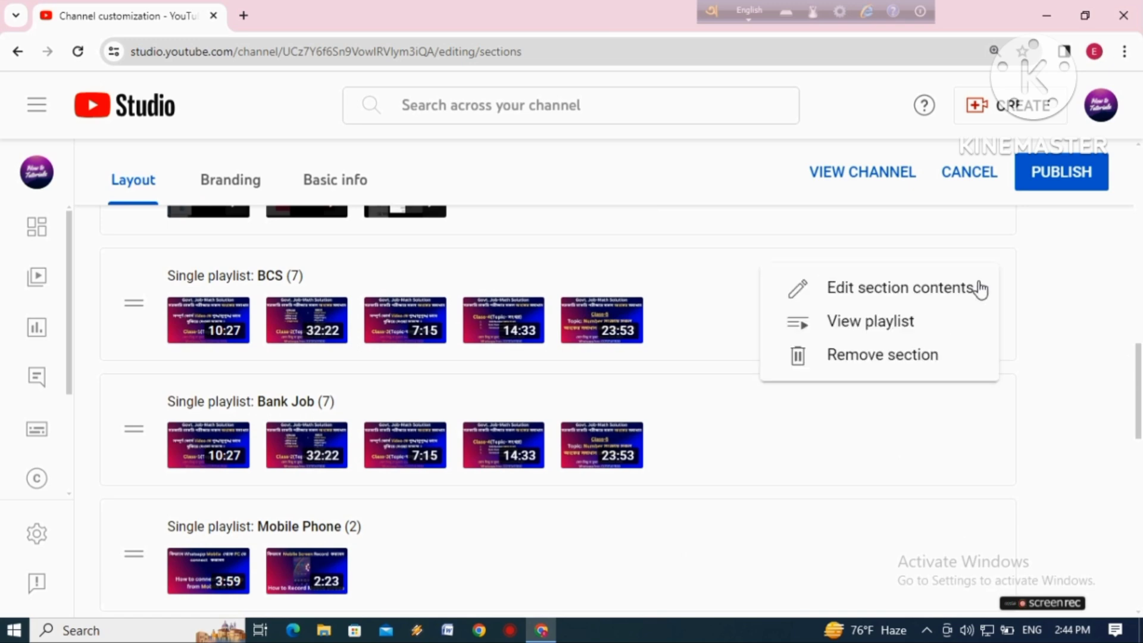
{"action": "left_click", "coordinate": [863, 355]}
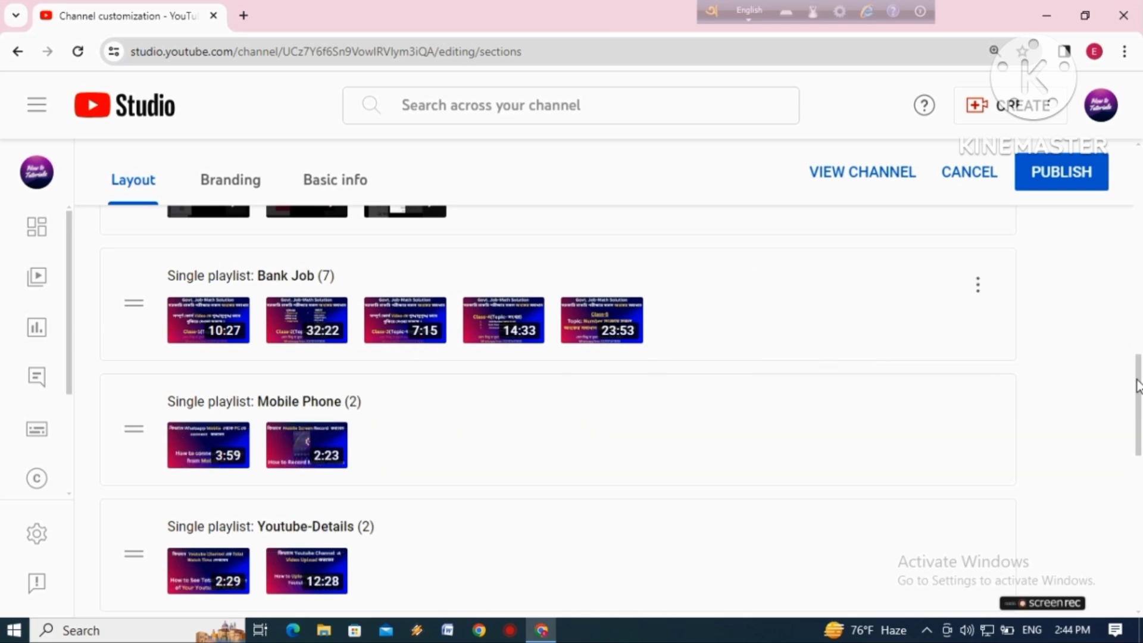
Add a single-playlist featured section using the Mobile Phone playlist, and check it at the end of the section list
{"action": "left_click_drag", "start_coordinate": [1137, 379], "coordinate": [1133, 289]}
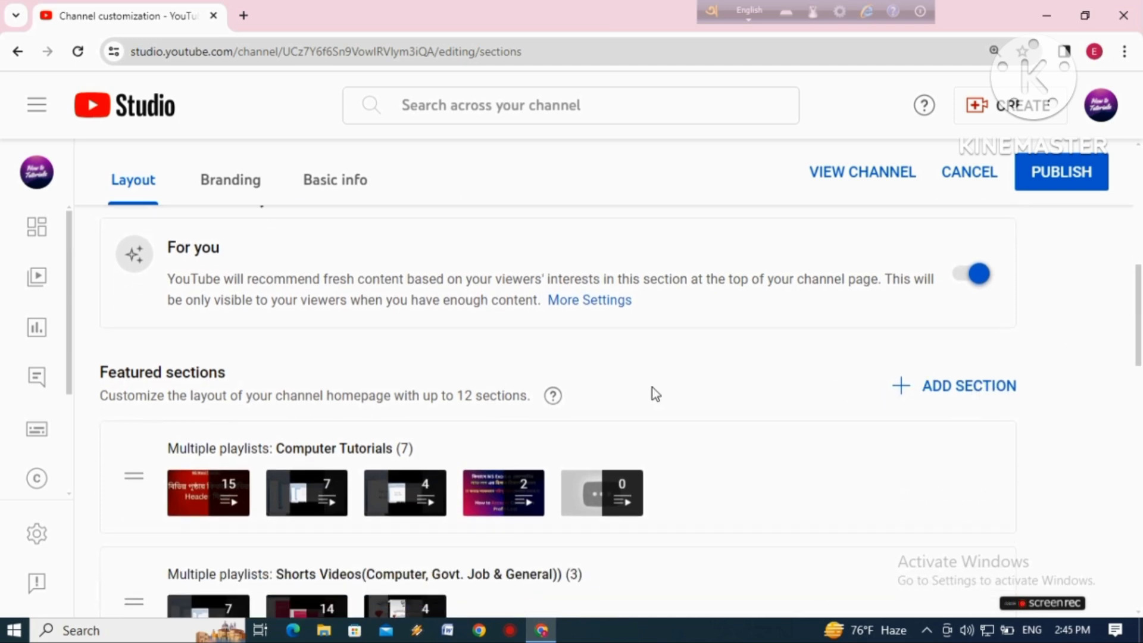
{"action": "left_click", "coordinate": [959, 392]}
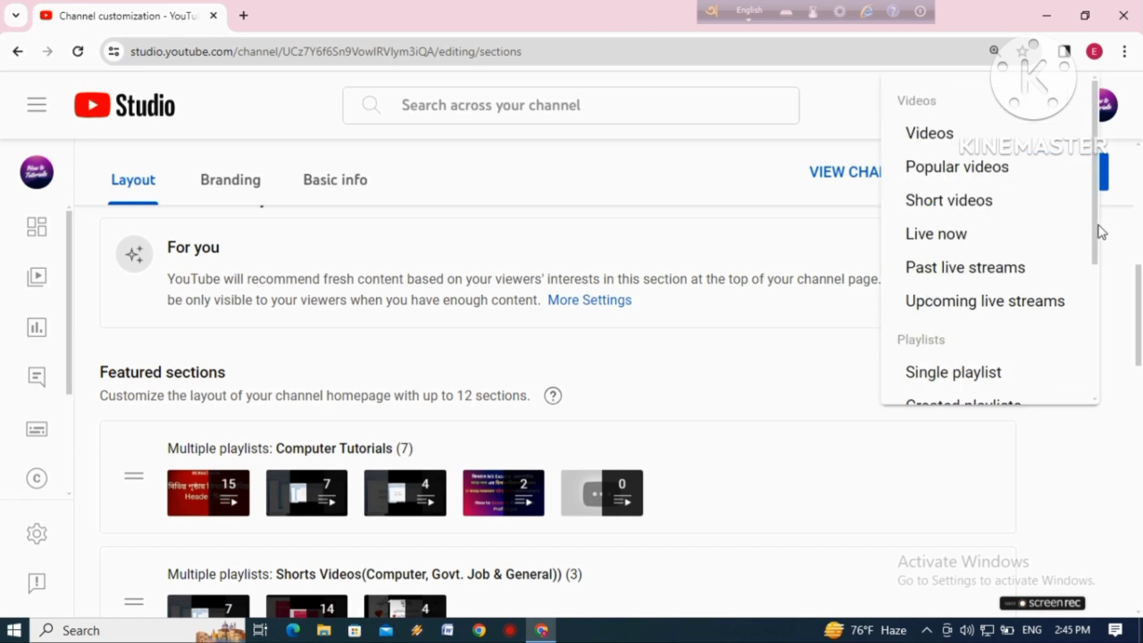
{"action": "left_click_drag", "start_coordinate": [1097, 232], "coordinate": [1095, 306]}
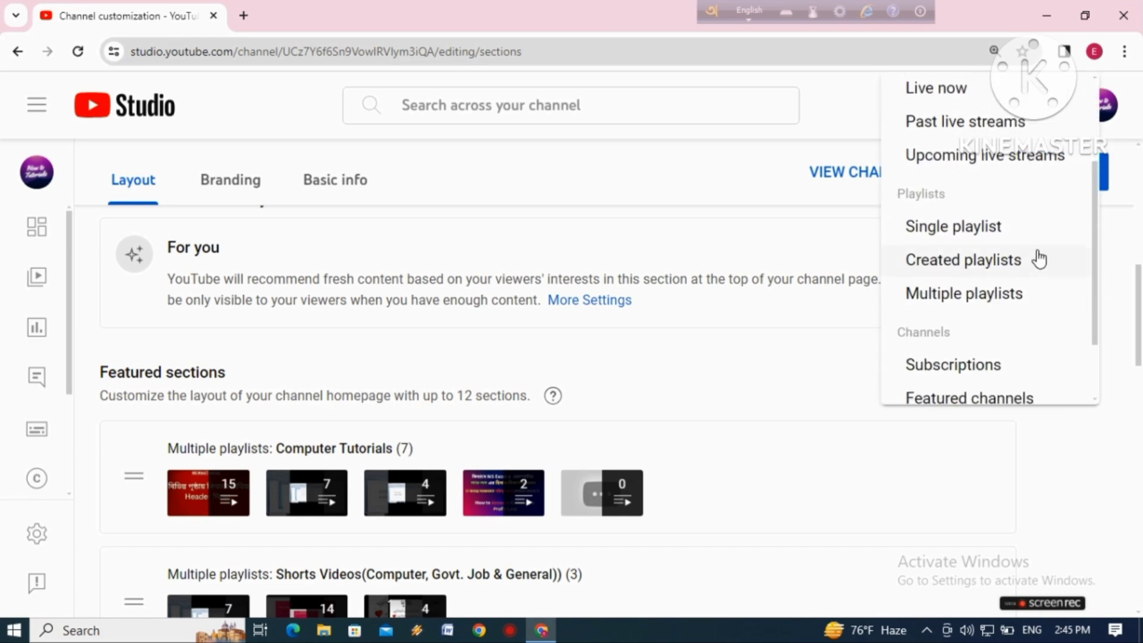
{"action": "scroll", "coordinate": [1035, 251], "scroll_direction": "down", "scroll_amount": 1}
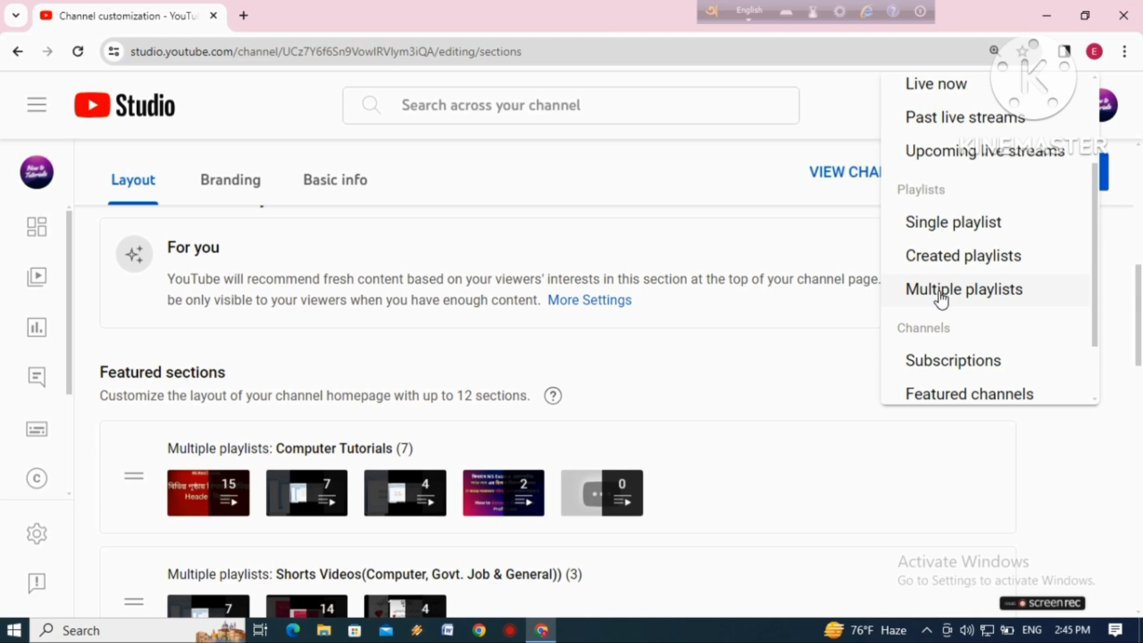
{"action": "scroll", "coordinate": [964, 274], "scroll_direction": "down", "scroll_amount": 1}
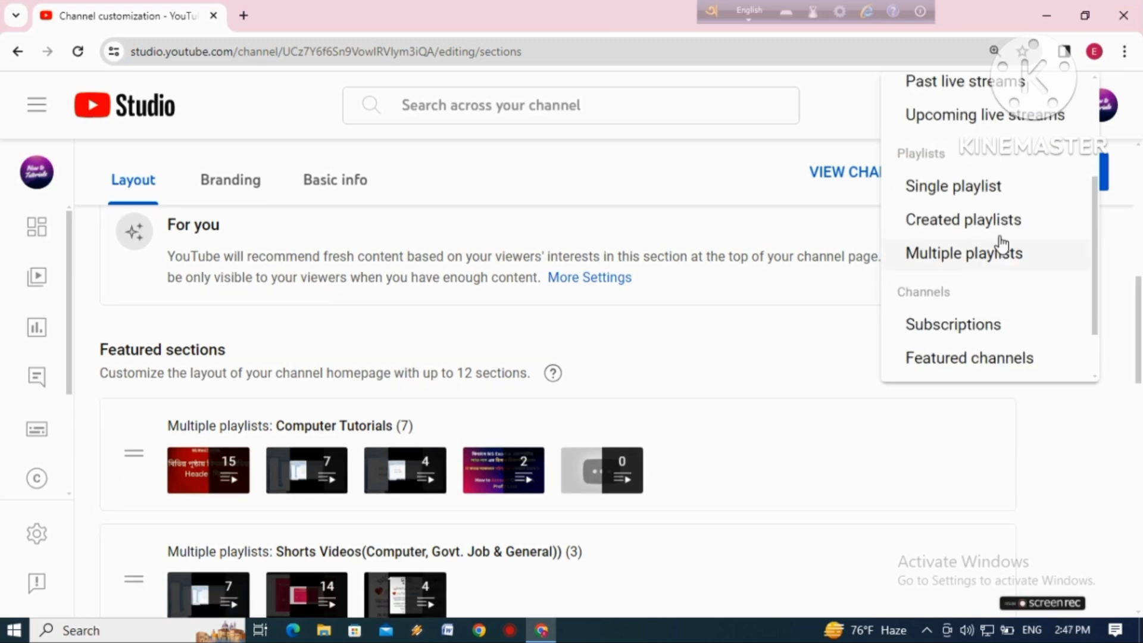
{"action": "left_click", "coordinate": [960, 185]}
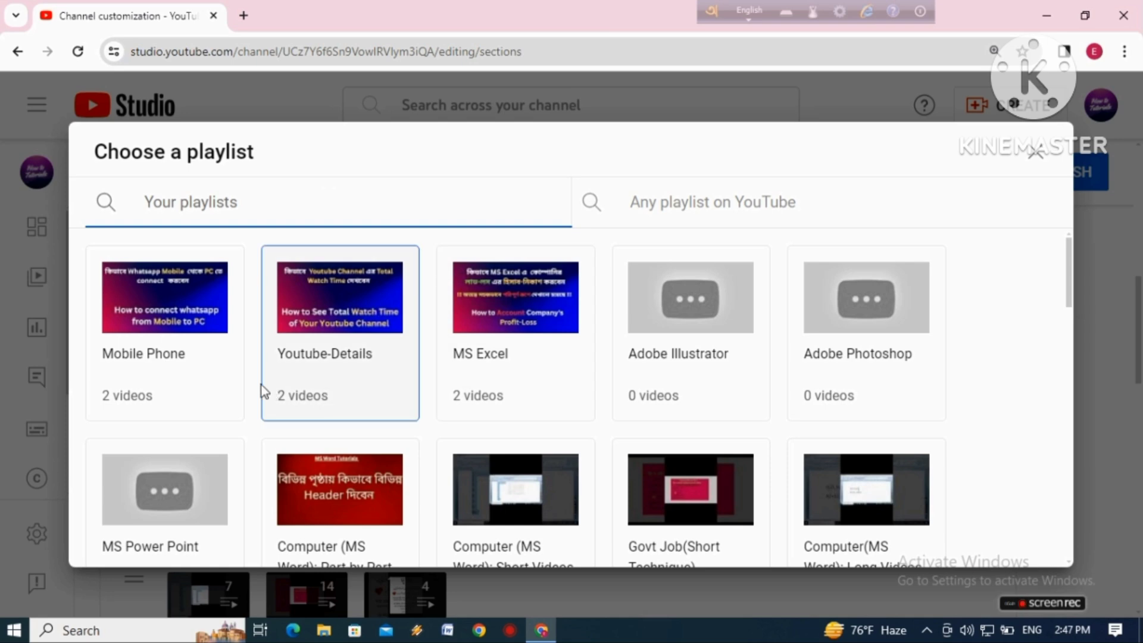
{"action": "left_click", "coordinate": [192, 349]}
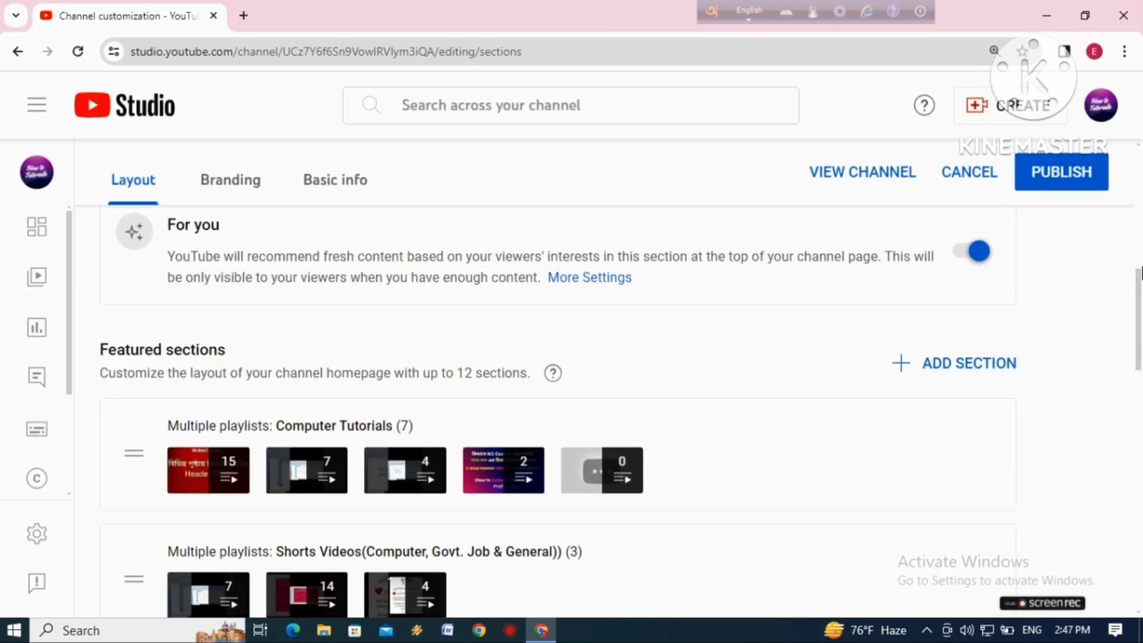
{"action": "left_click_drag", "start_coordinate": [1138, 279], "coordinate": [950, 536]}
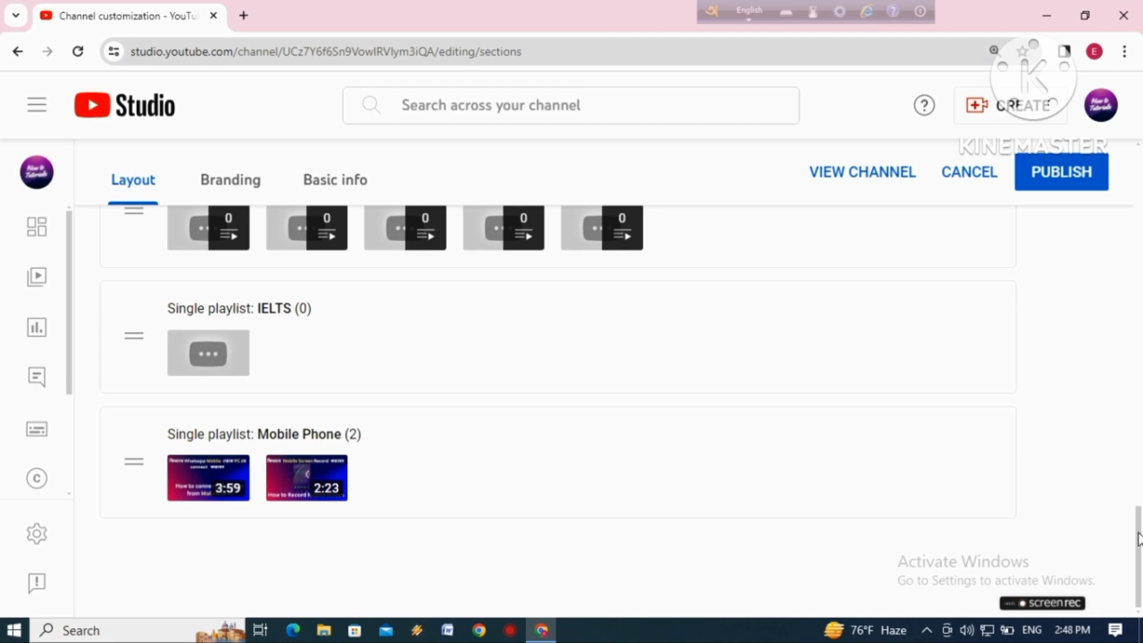
Start a new multiple-playlists featured section and title it "Govt. Job"
{"action": "left_click_drag", "start_coordinate": [1139, 539], "coordinate": [1139, 320]}
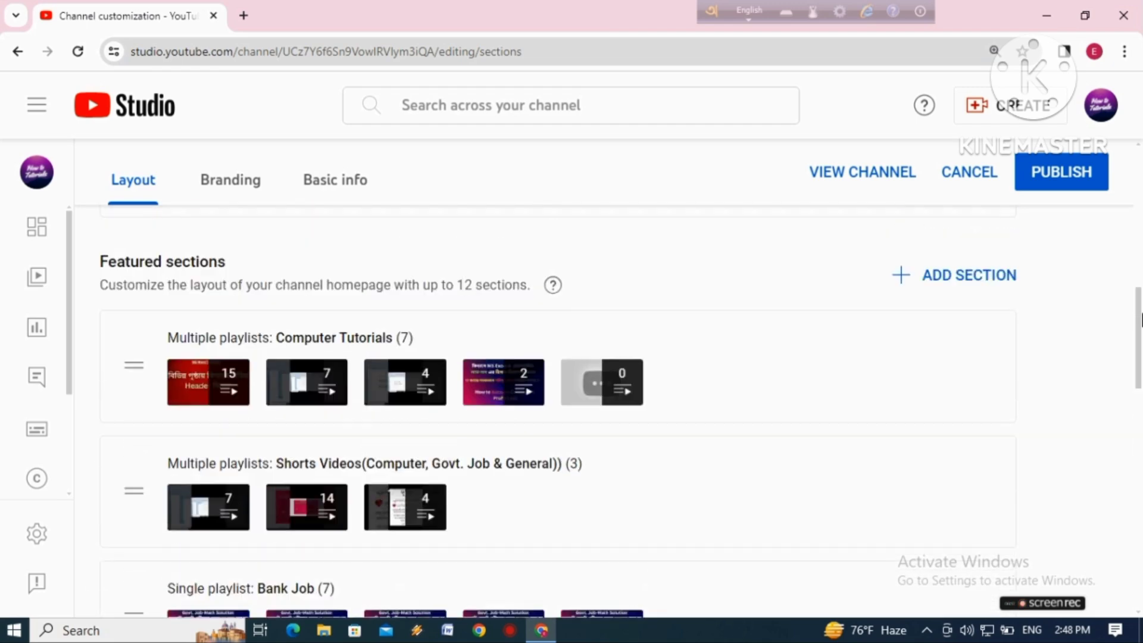
{"action": "left_click", "coordinate": [985, 276]}
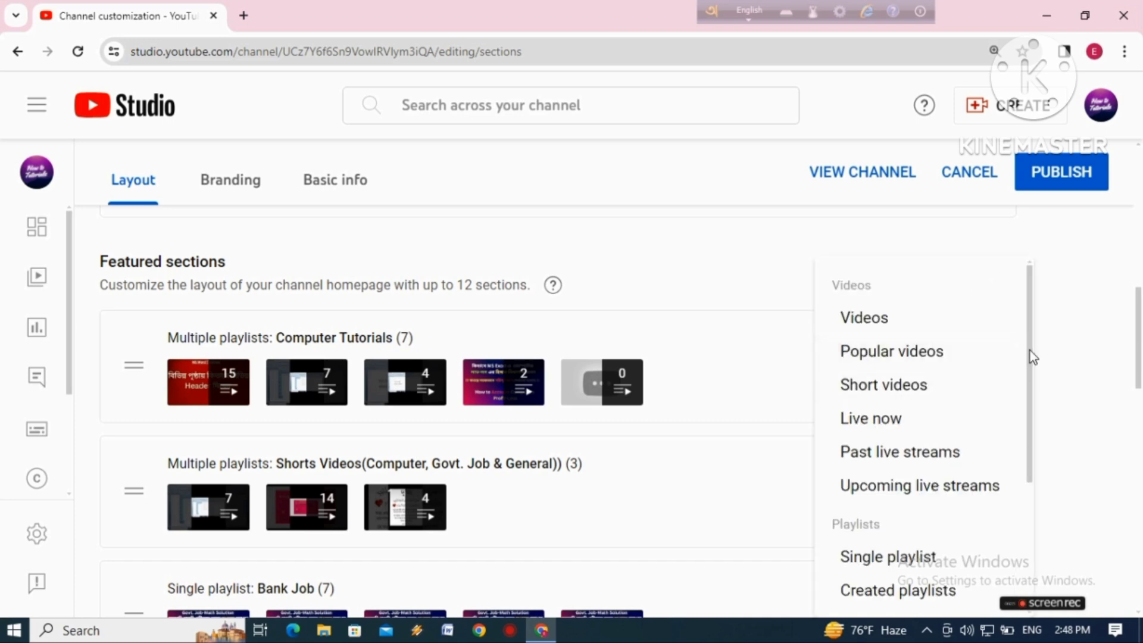
{"action": "left_click_drag", "start_coordinate": [1031, 351], "coordinate": [1018, 457]}
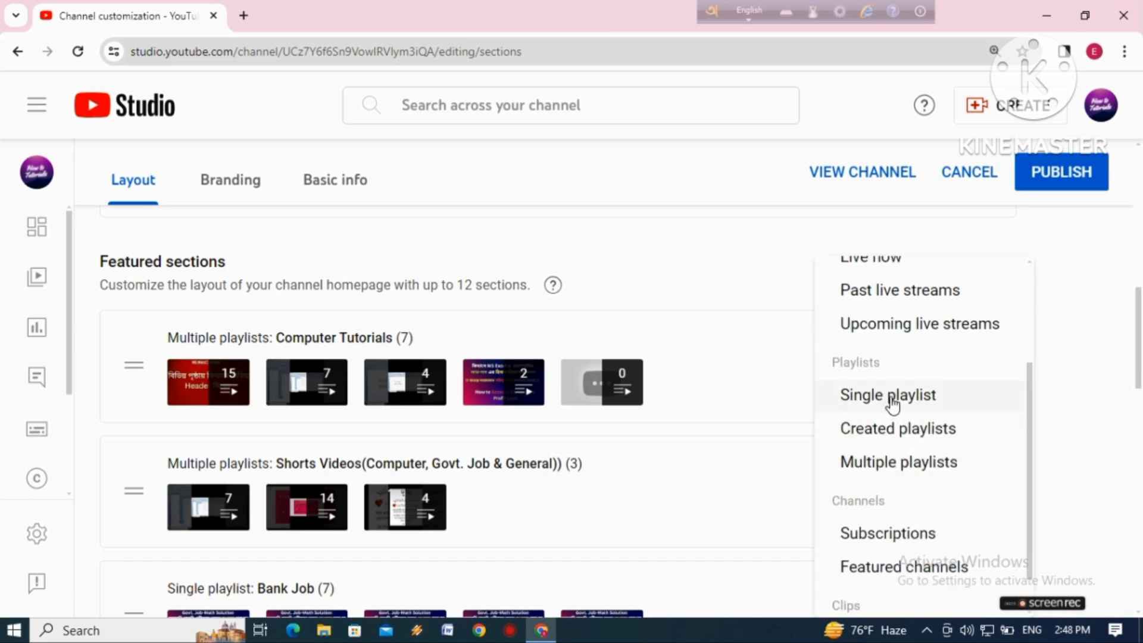
{"action": "left_click", "coordinate": [890, 470]}
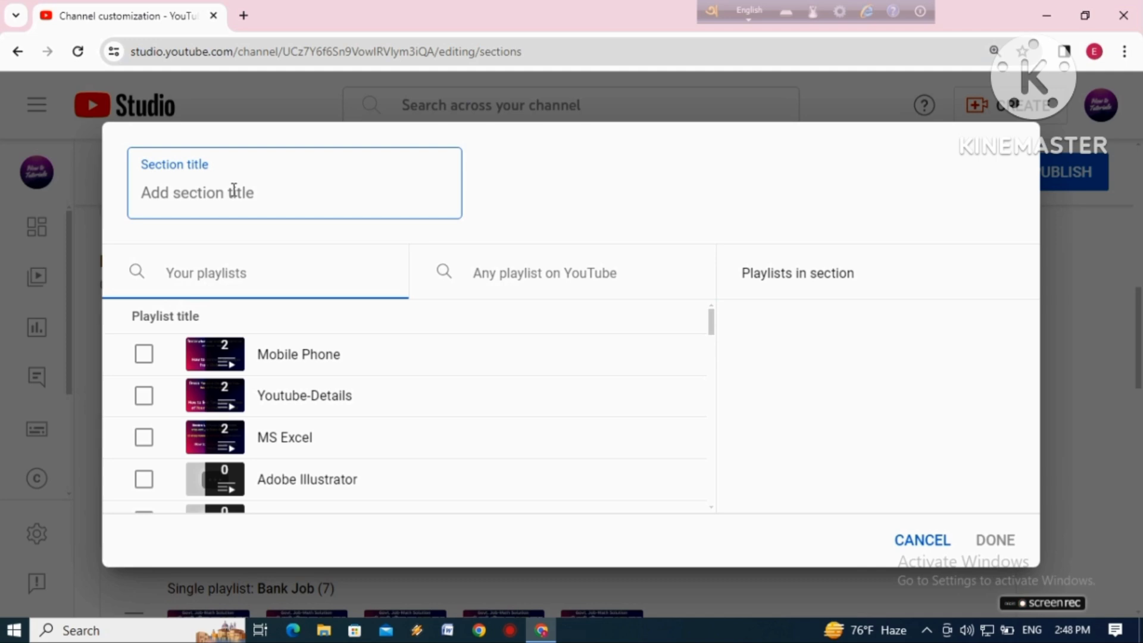
{"action": "type", "text": "Govt Job"}
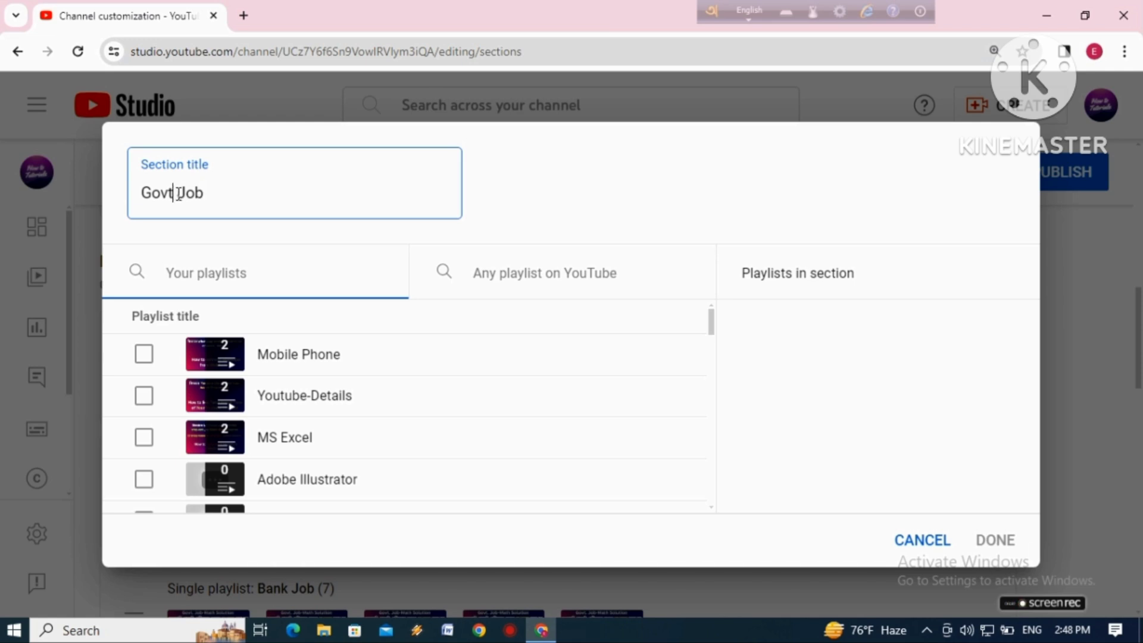
{"action": "type", "text": "."}
Add the Govt. Job and BCS playlists to the Govt. Job section and finish creating it
{"action": "left_click_drag", "start_coordinate": [713, 327], "coordinate": [728, 303]}
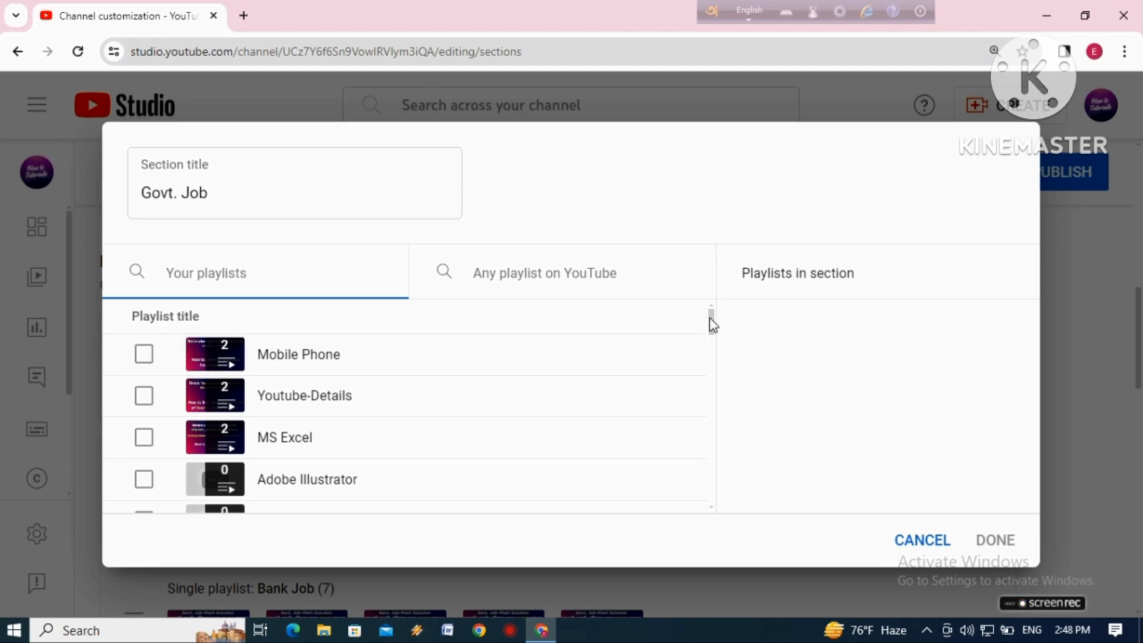
{"action": "left_click_drag", "start_coordinate": [711, 320], "coordinate": [709, 361]}
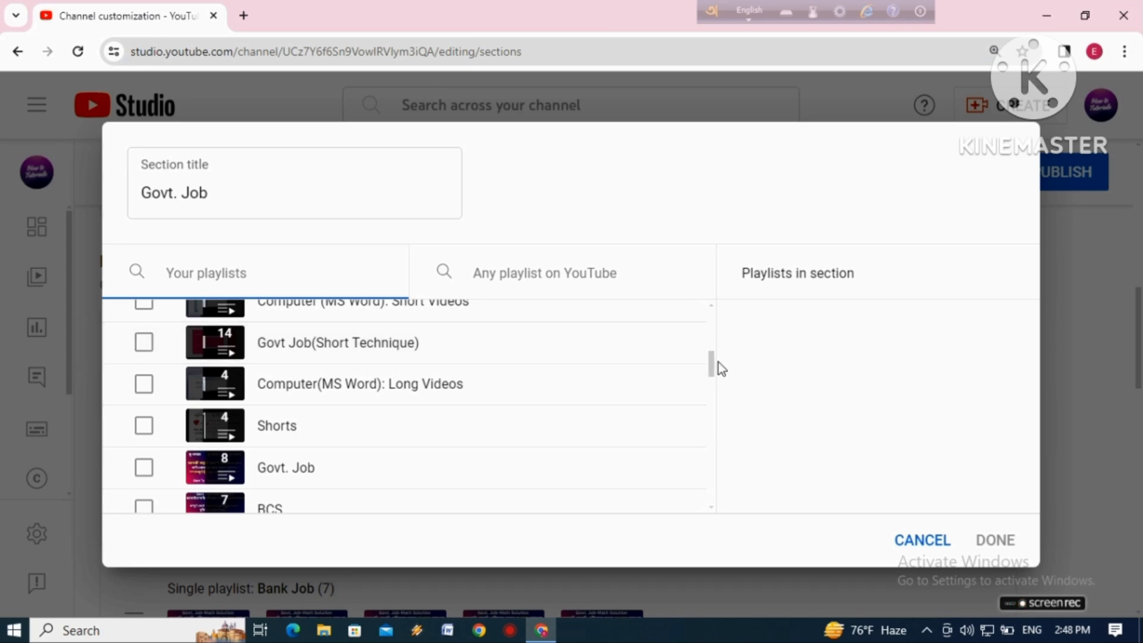
{"action": "left_click_drag", "start_coordinate": [712, 373], "coordinate": [712, 388]}
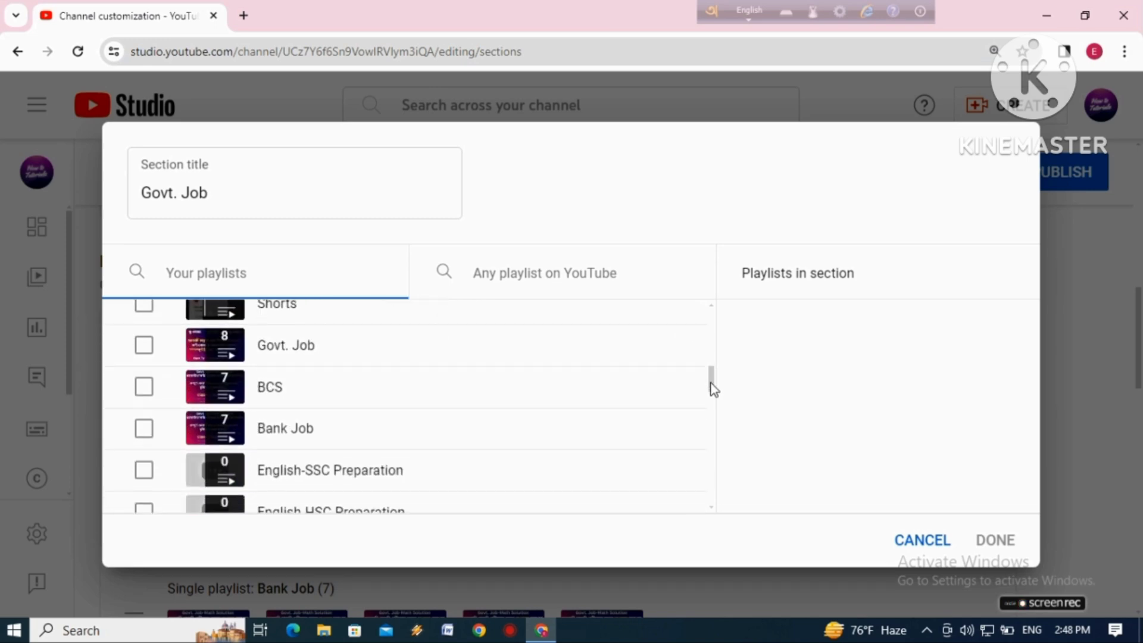
{"action": "left_click", "coordinate": [142, 350]}
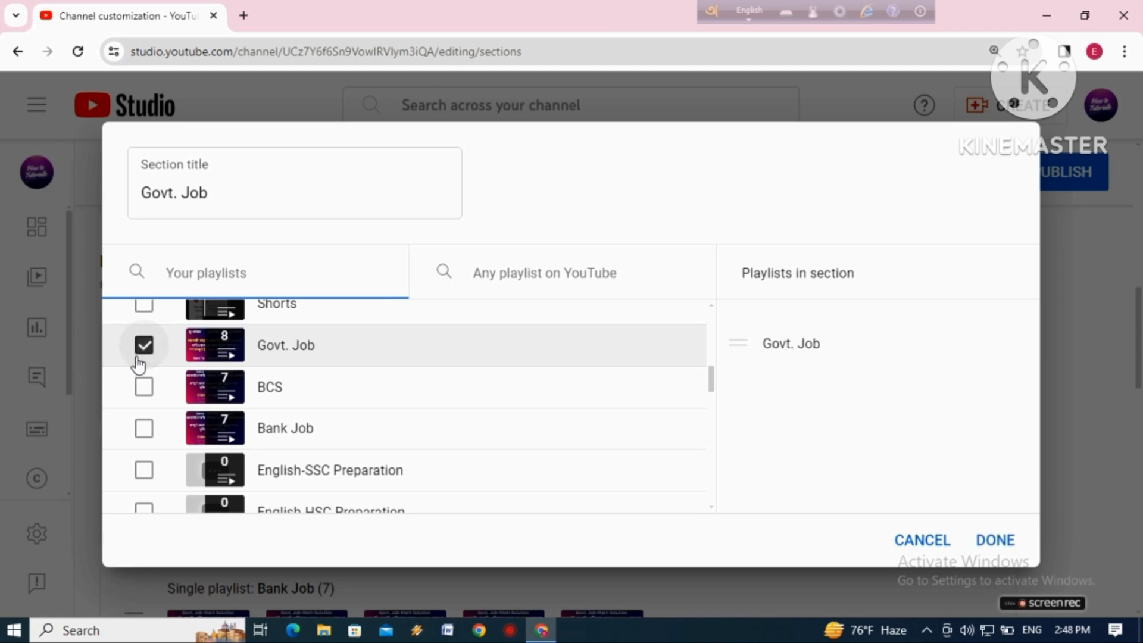
{"action": "left_click", "coordinate": [144, 389]}
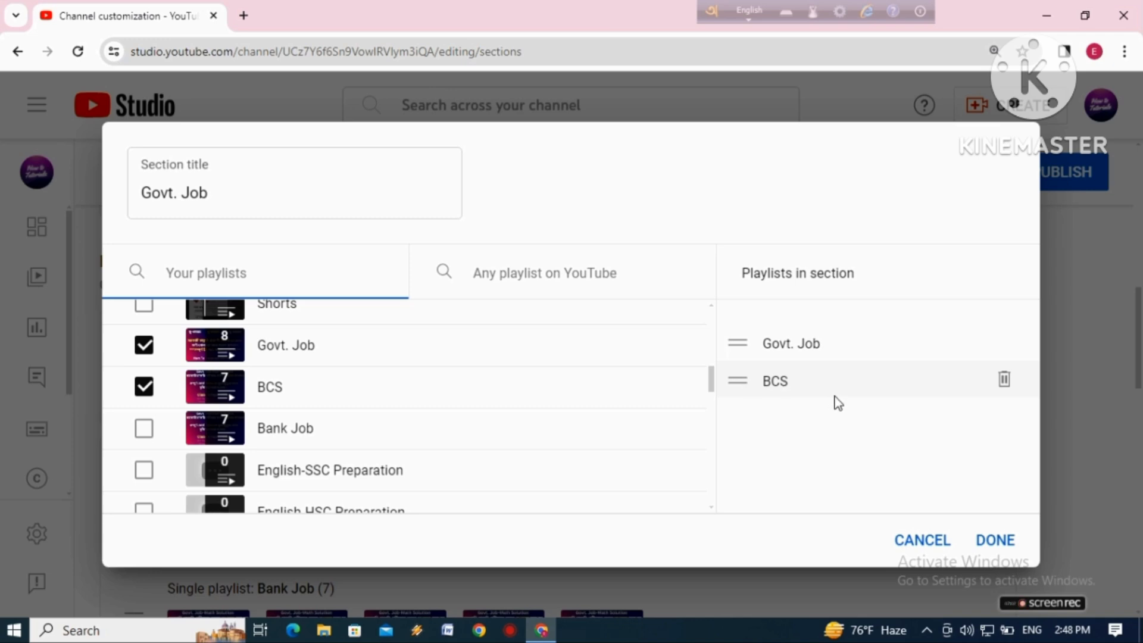
{"action": "left_click", "coordinate": [995, 543]}
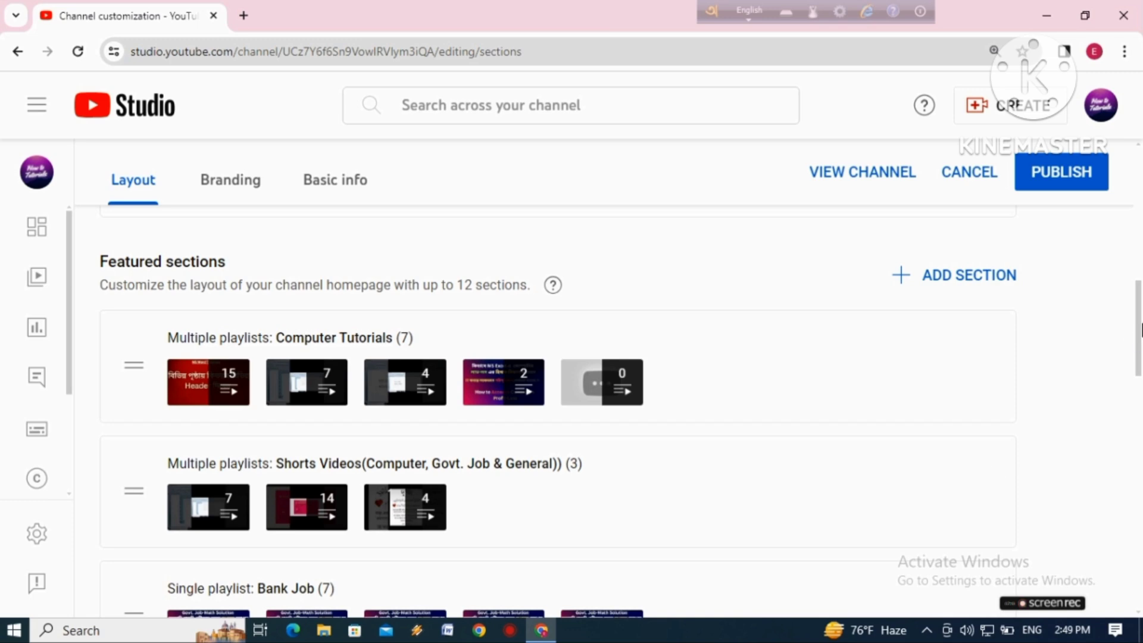
Check the new Govt. Job section at the end of the list and review the other featured sections
{"action": "left_click_drag", "start_coordinate": [1138, 326], "coordinate": [1140, 572]}
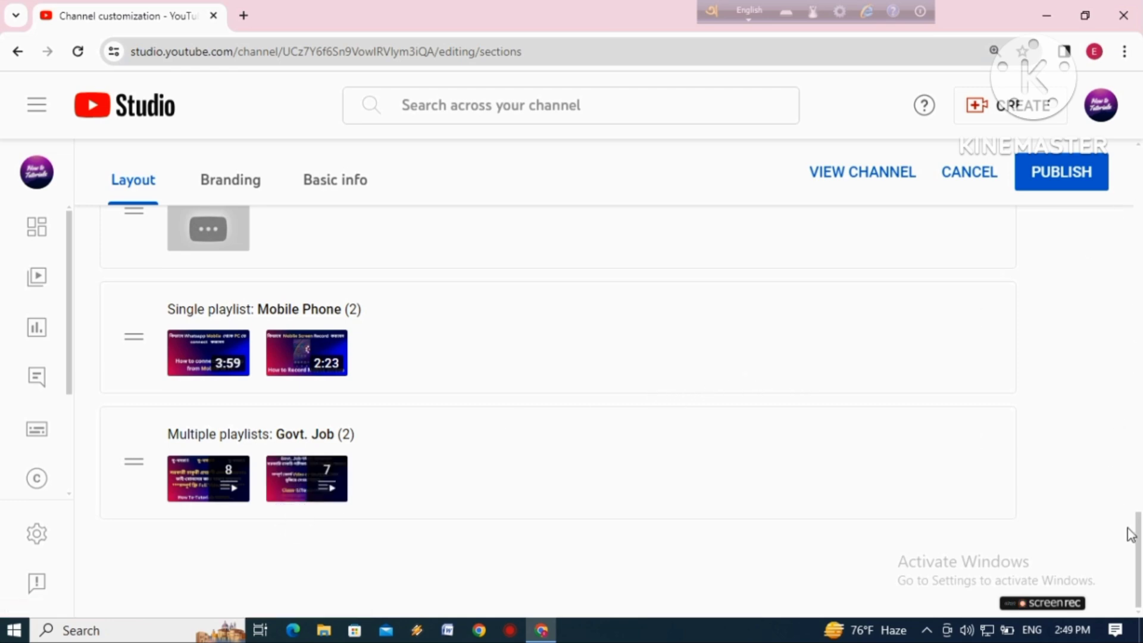
{"action": "left_click_drag", "start_coordinate": [1134, 536], "coordinate": [1131, 353]}
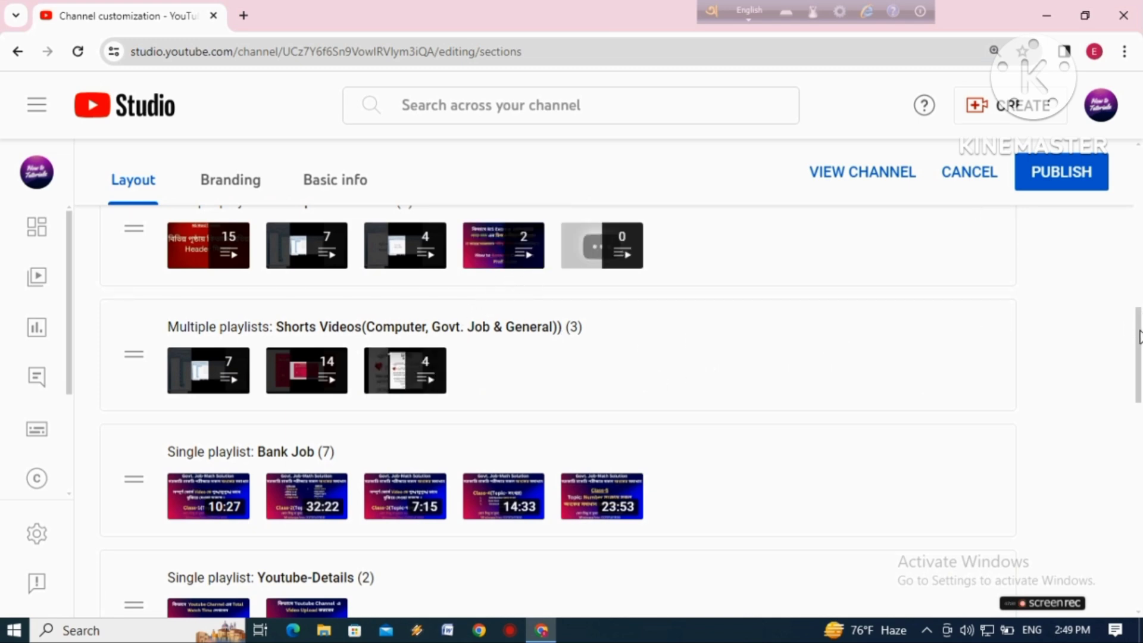
{"action": "scroll", "coordinate": [1131, 333], "scroll_direction": "down", "scroll_amount": 3}
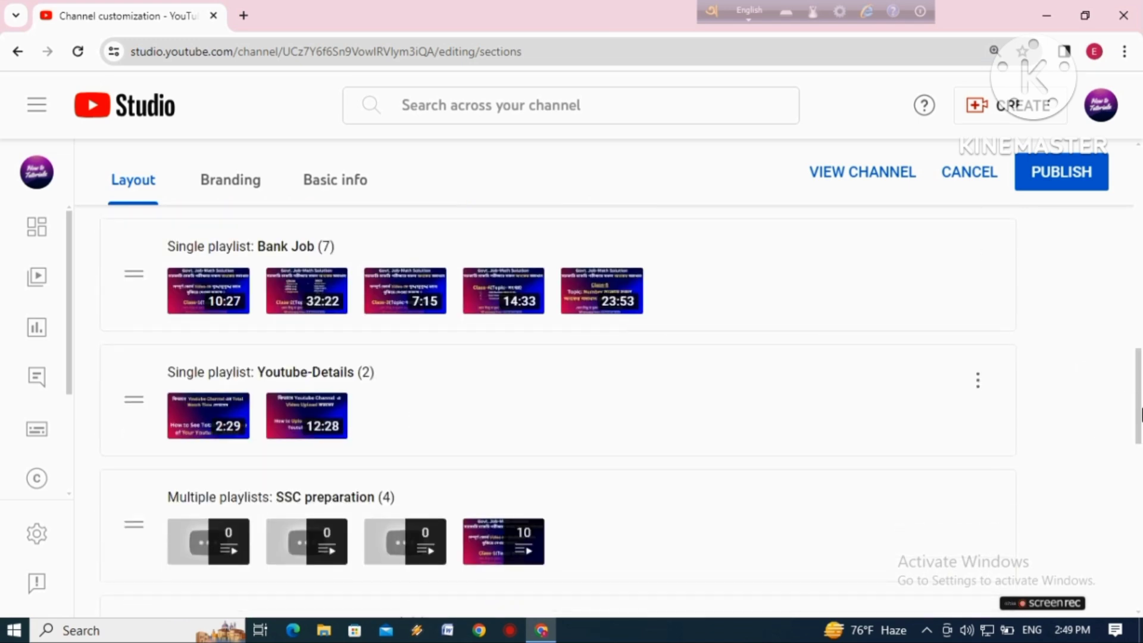
{"action": "scroll", "coordinate": [1138, 384], "scroll_direction": "down", "scroll_amount": 3}
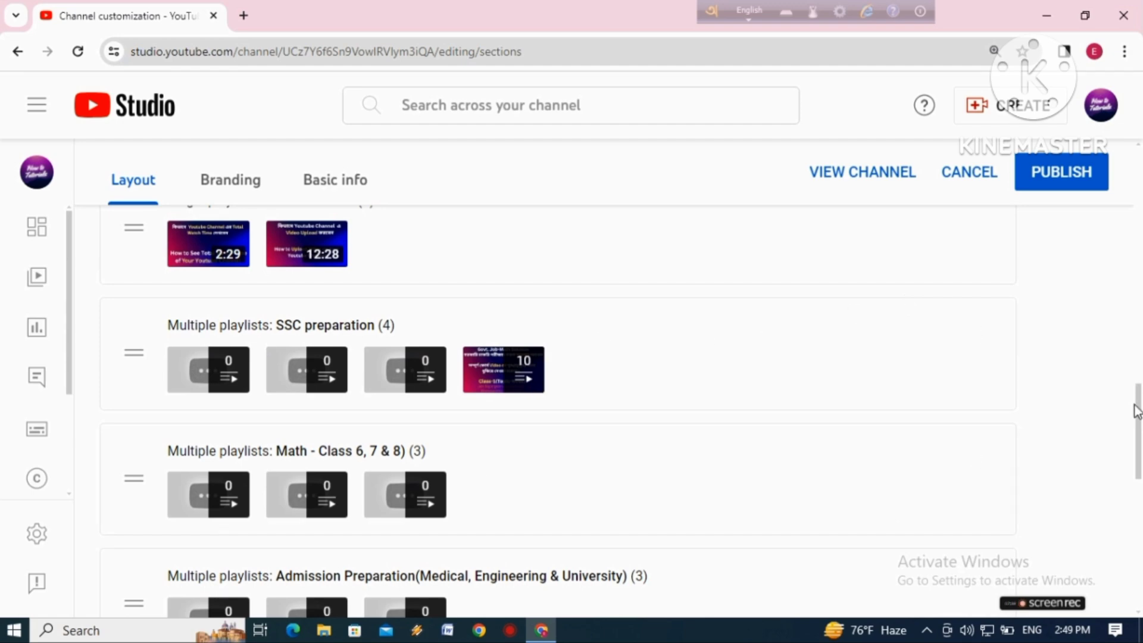
{"action": "left_click_drag", "start_coordinate": [1139, 405], "coordinate": [1141, 453]}
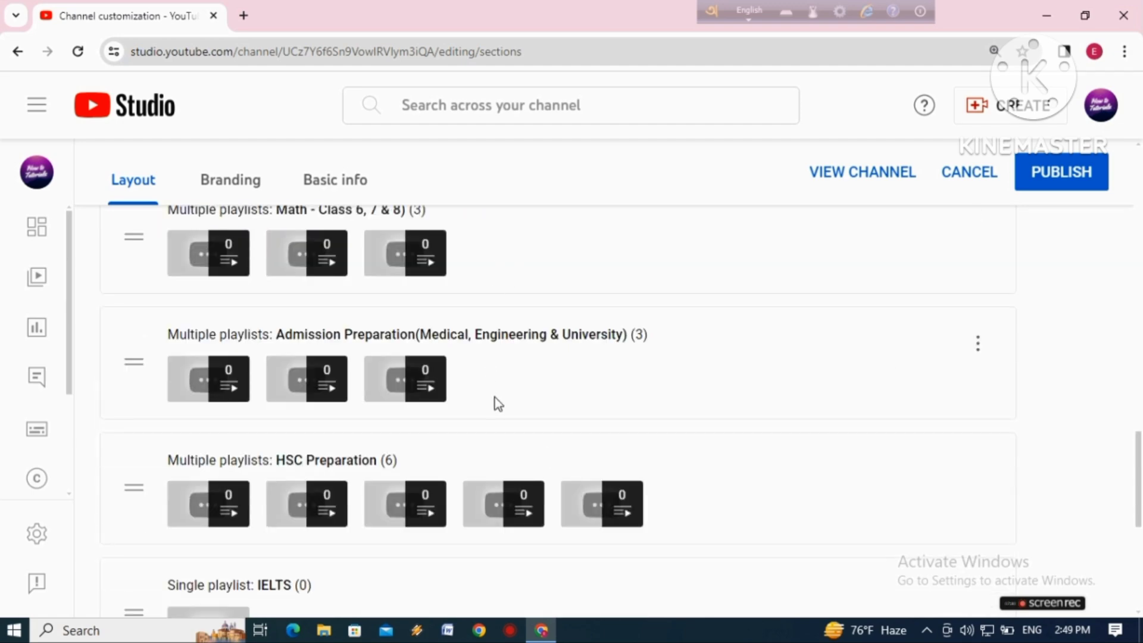
{"action": "left_click_drag", "start_coordinate": [1139, 472], "coordinate": [1134, 317]}
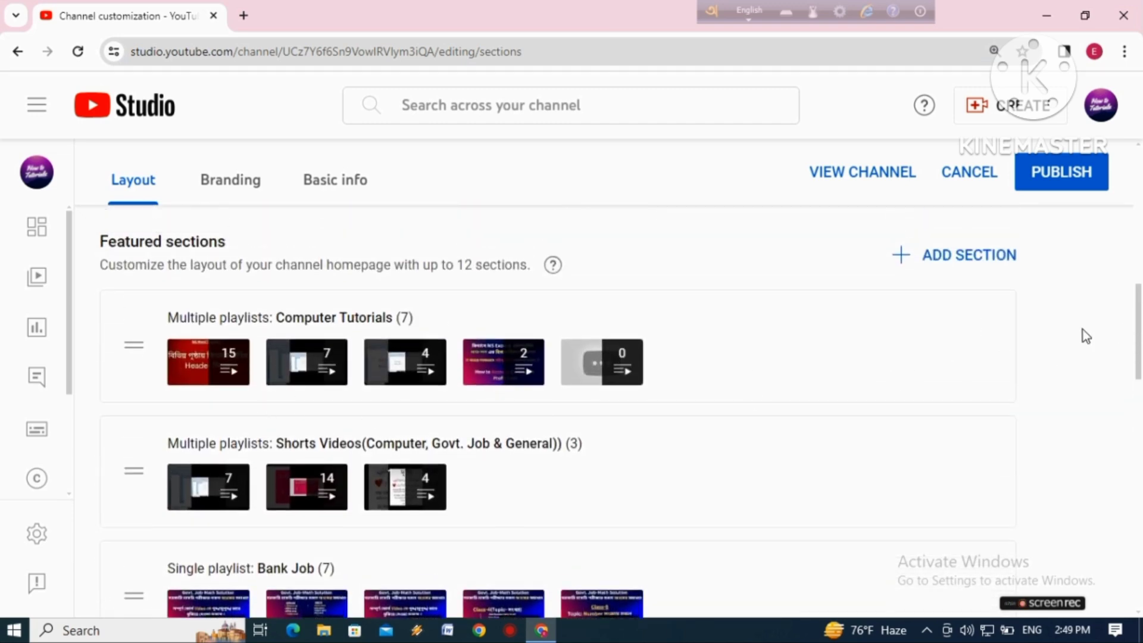
Start another multiple-playlists featured section and title it "Others (Miscellaneous)"
{"action": "left_click", "coordinate": [962, 259]}
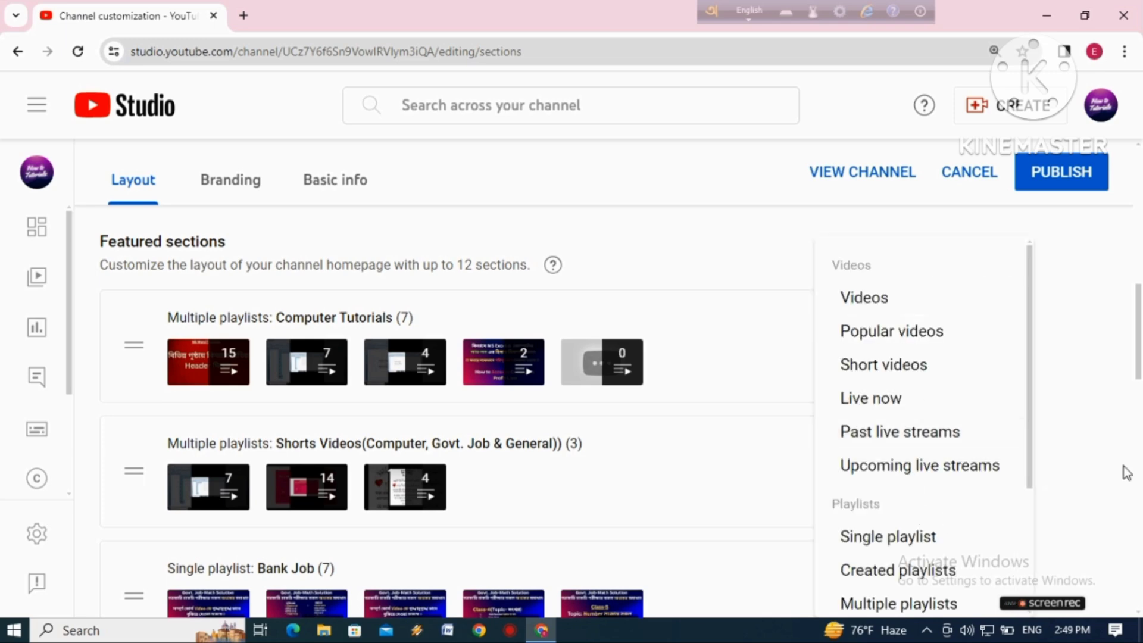
{"action": "left_click_drag", "start_coordinate": [1034, 403], "coordinate": [1036, 432]}
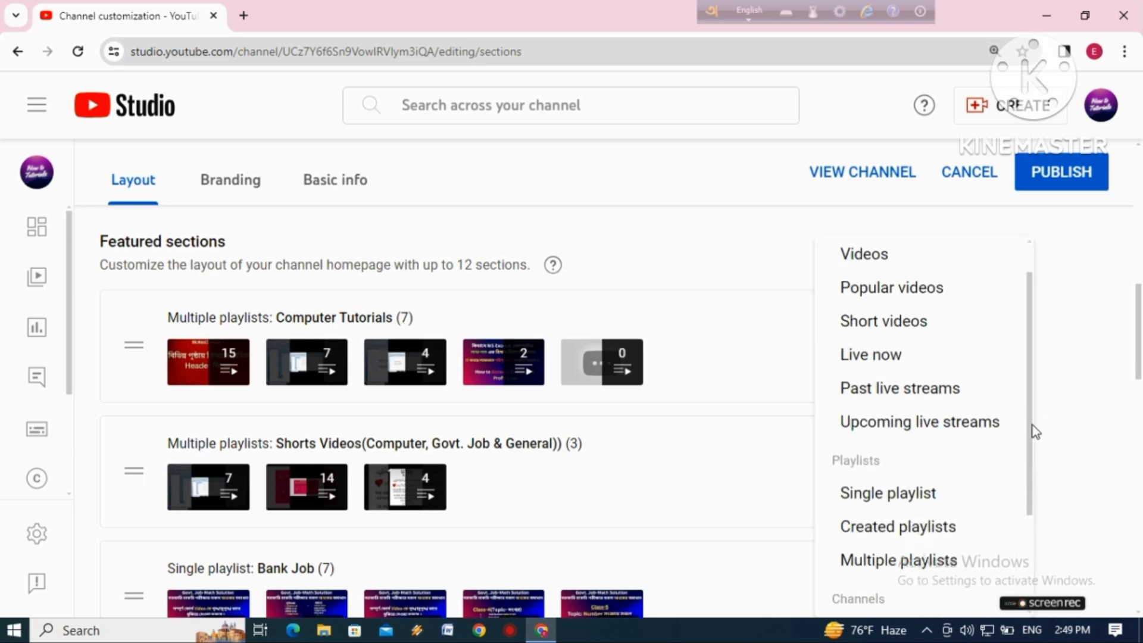
{"action": "scroll", "coordinate": [1034, 459], "scroll_direction": "down", "scroll_amount": 2}
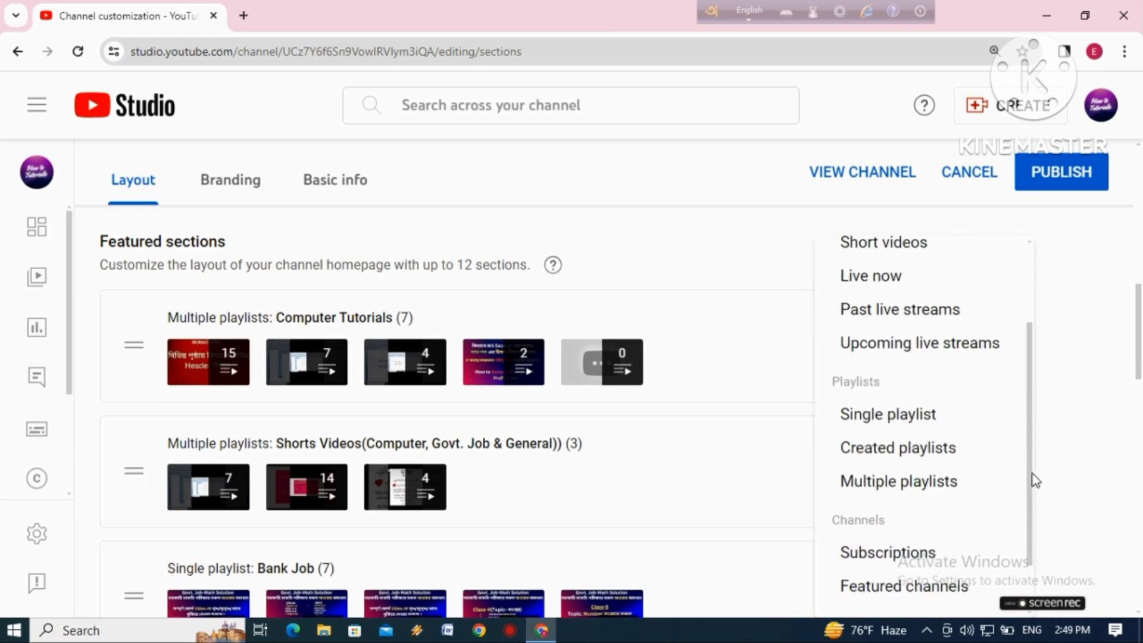
{"action": "left_click", "coordinate": [889, 472]}
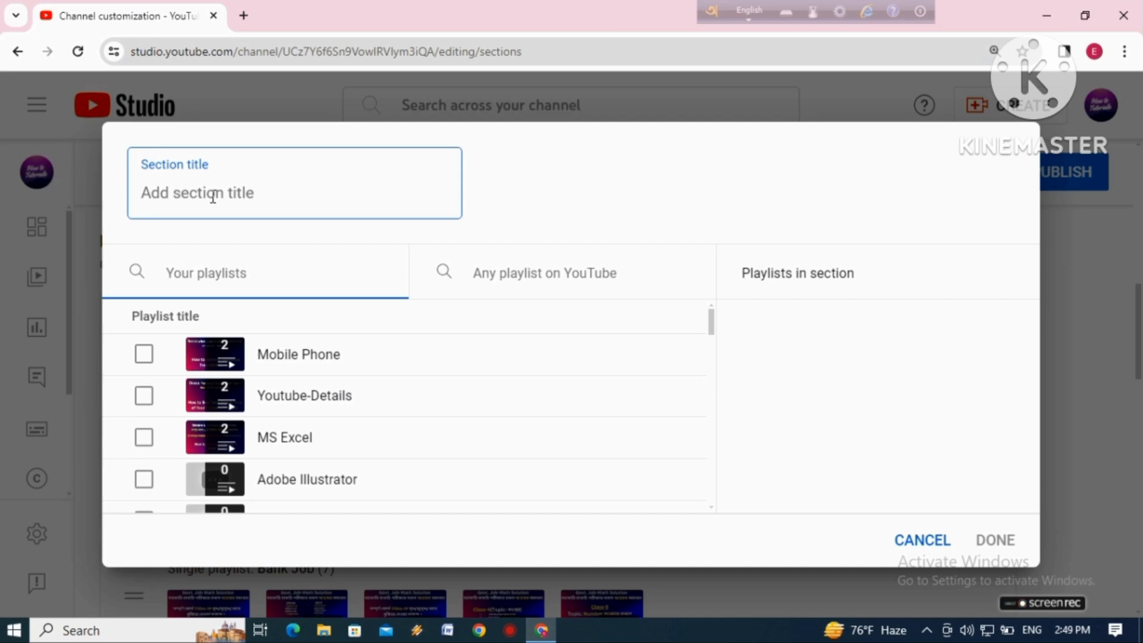
{"action": "type", "text": "Miscella"}
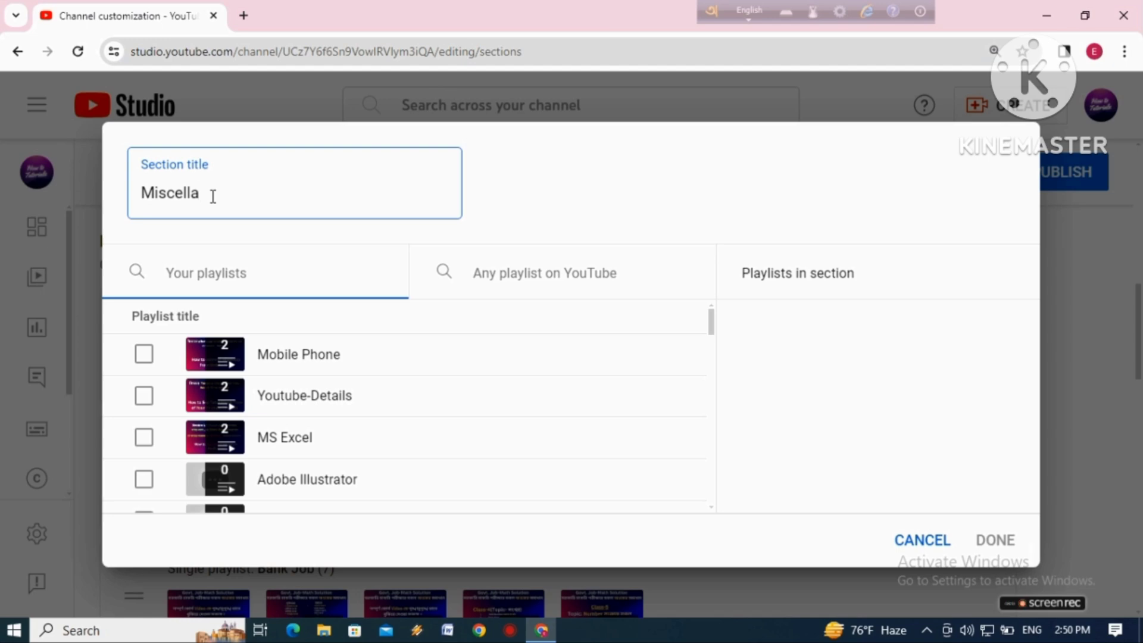
{"action": "type", "text": "neous"}
{"action": "left_click", "coordinate": [143, 193]}
{"action": "type", "text": "Others"}
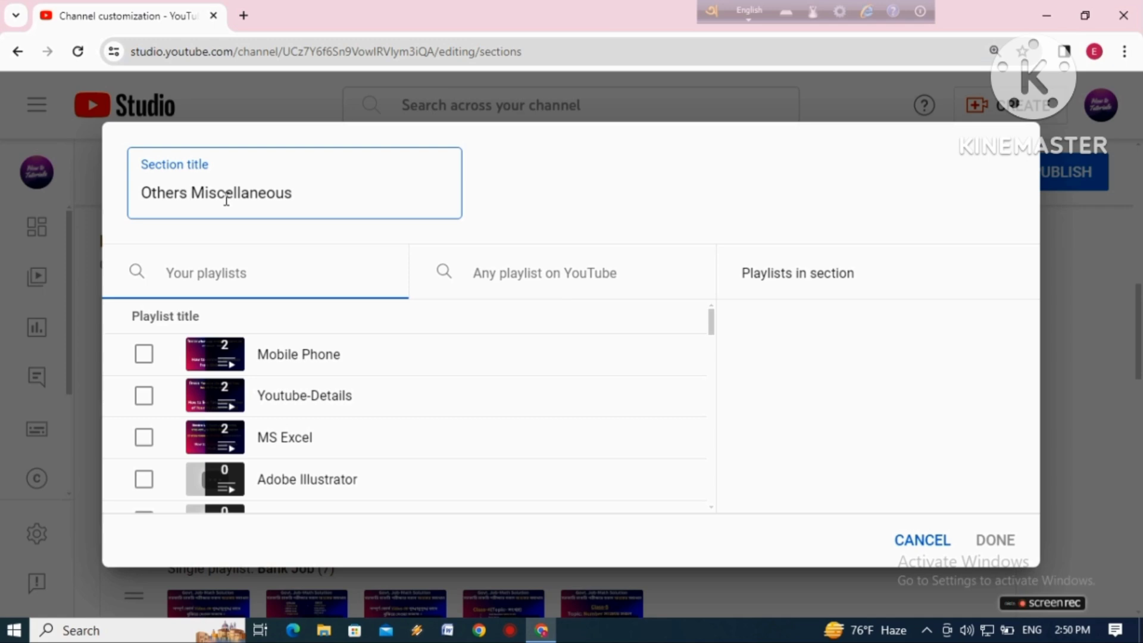
{"action": "type", "text": "("}
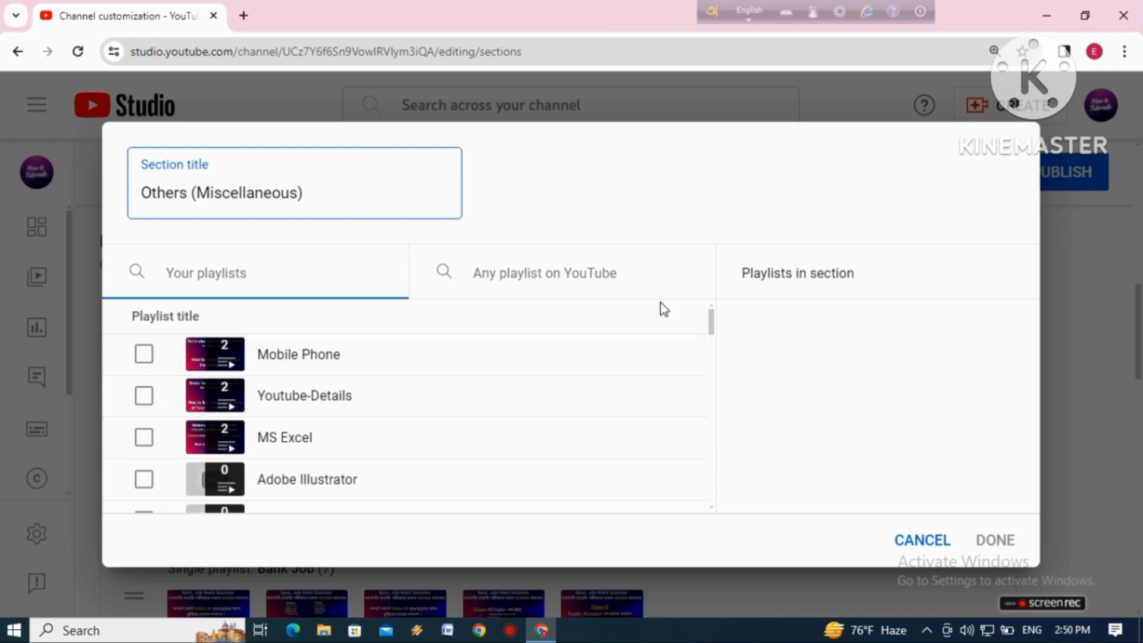
Add the Tutorials(Miscellaneous) and Blog Tutorials playlists to the Others (Miscellaneous) section and finish creating it
{"action": "left_click_drag", "start_coordinate": [712, 321], "coordinate": [674, 459]}
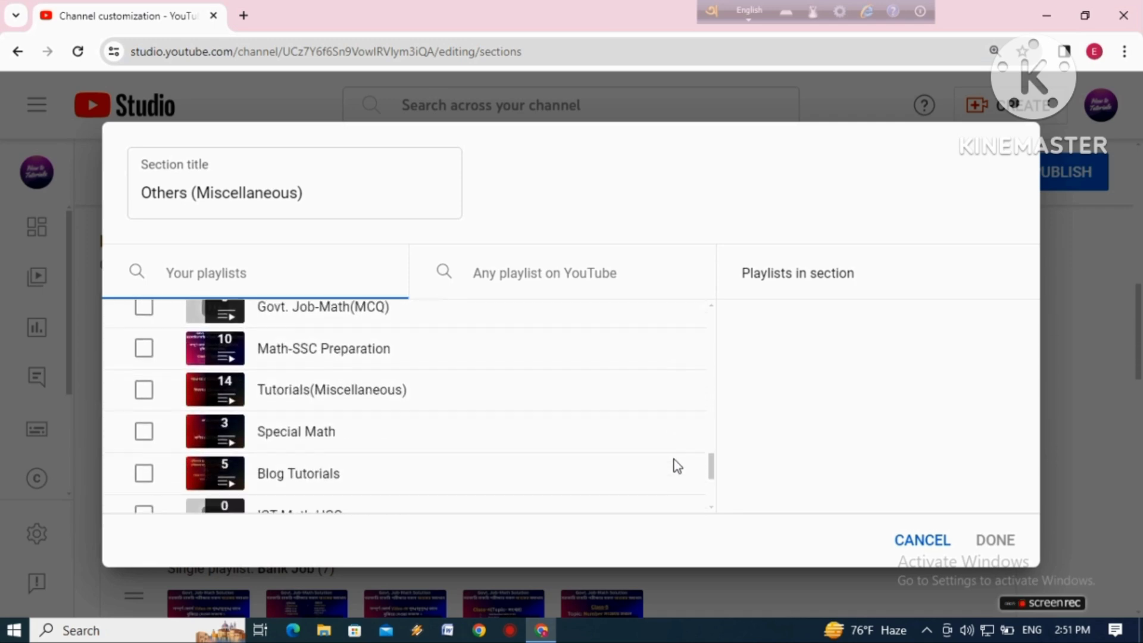
{"action": "left_click", "coordinate": [146, 398]}
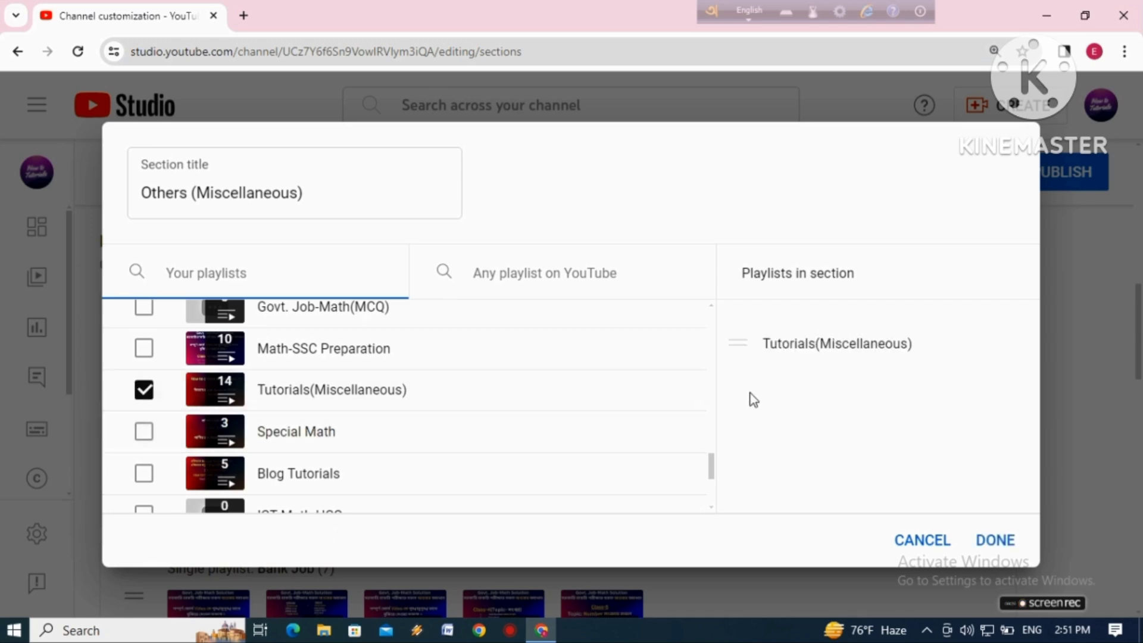
{"action": "left_click_drag", "start_coordinate": [714, 463], "coordinate": [716, 494]}
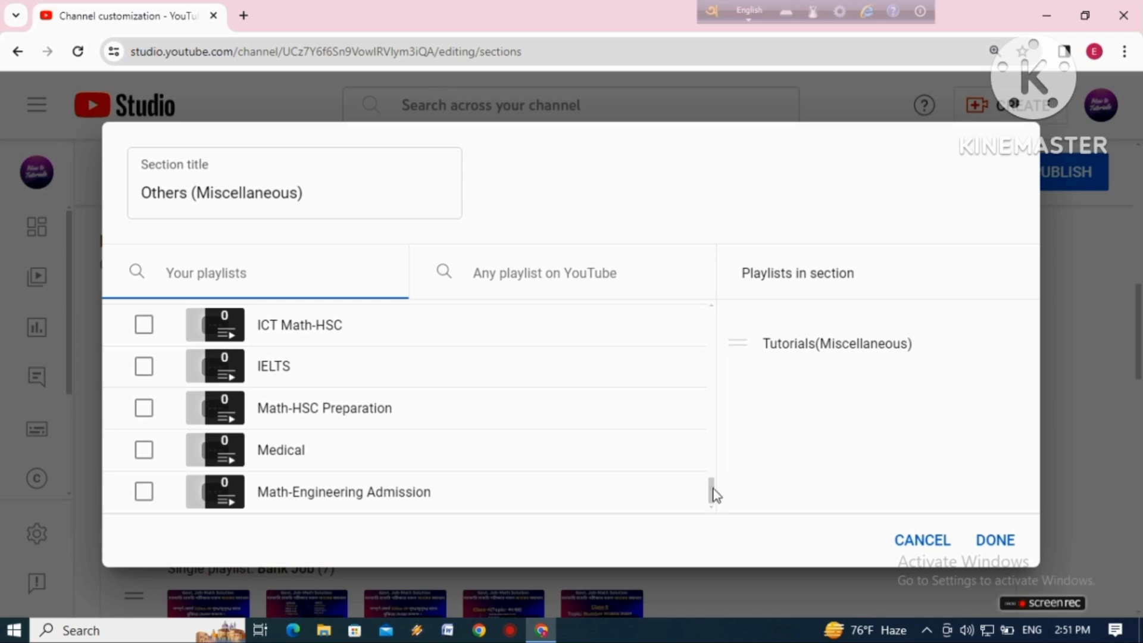
{"action": "left_click_drag", "start_coordinate": [714, 498], "coordinate": [722, 458]}
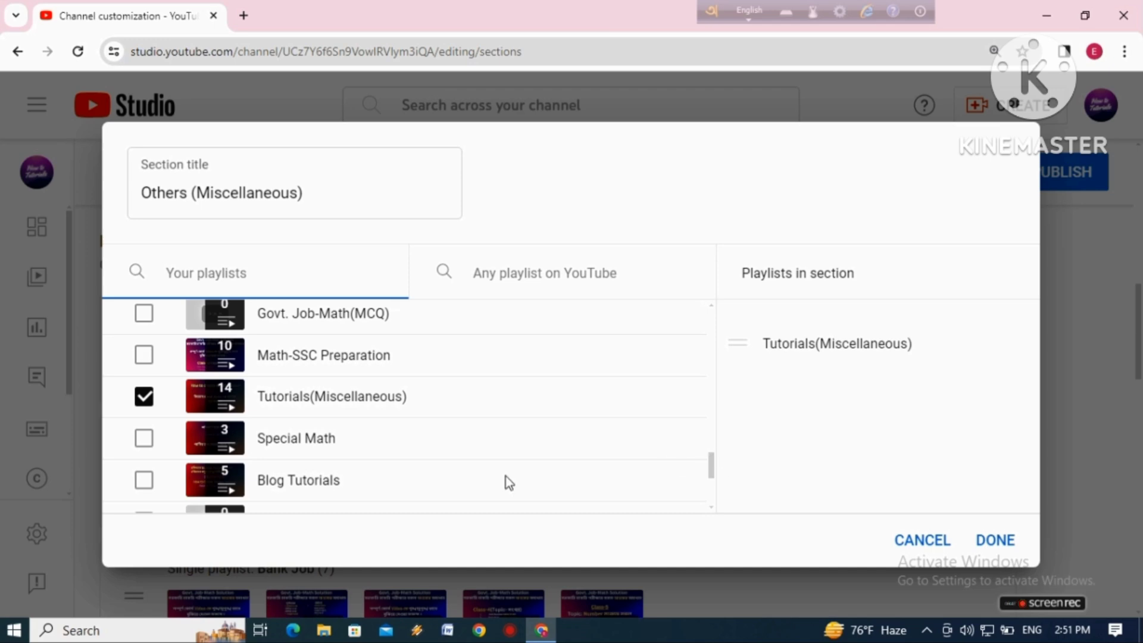
{"action": "left_click", "coordinate": [143, 481]}
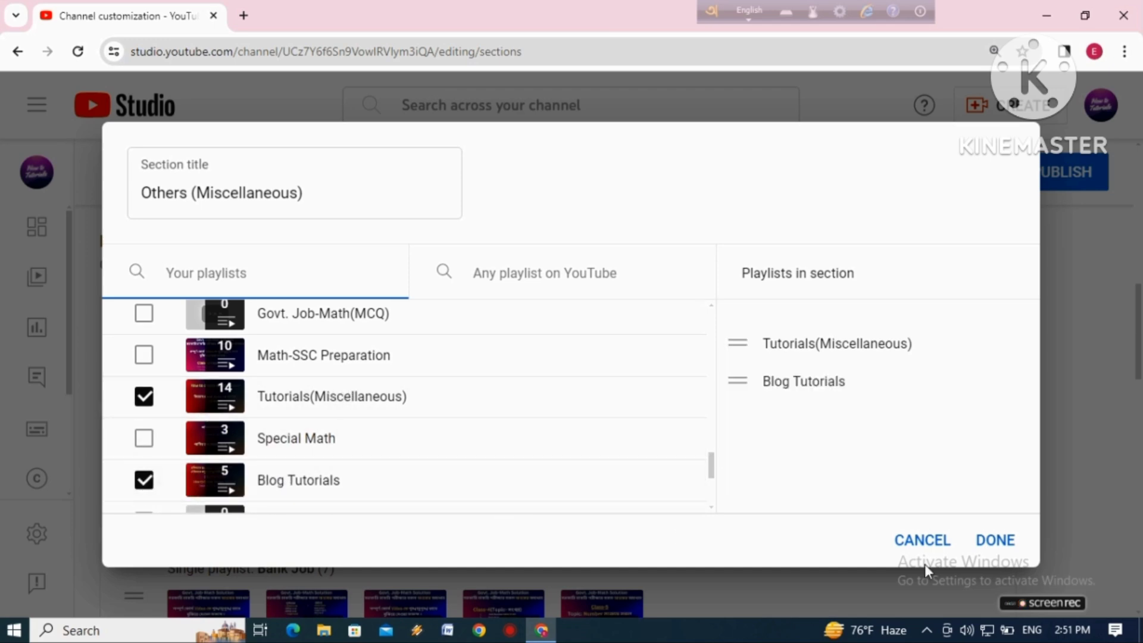
{"action": "left_click", "coordinate": [1005, 545]}
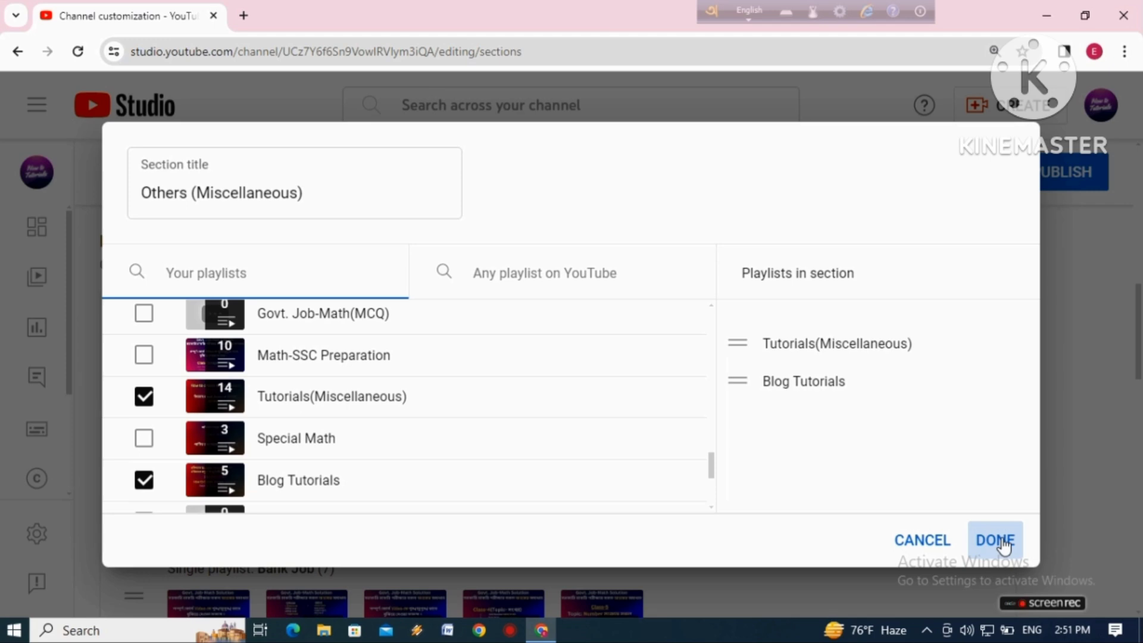
{"action": "left_click", "coordinate": [1005, 543]}
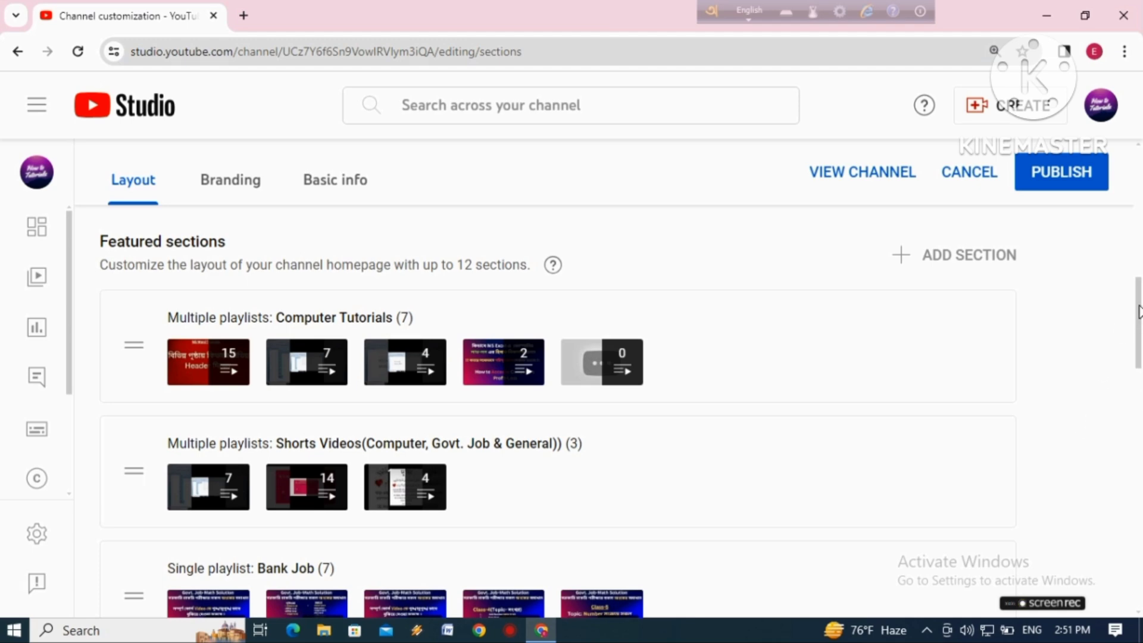
Check the new Others (Miscellaneous) section and review the order of all featured sections
{"action": "left_click_drag", "start_coordinate": [1135, 319], "coordinate": [898, 614]}
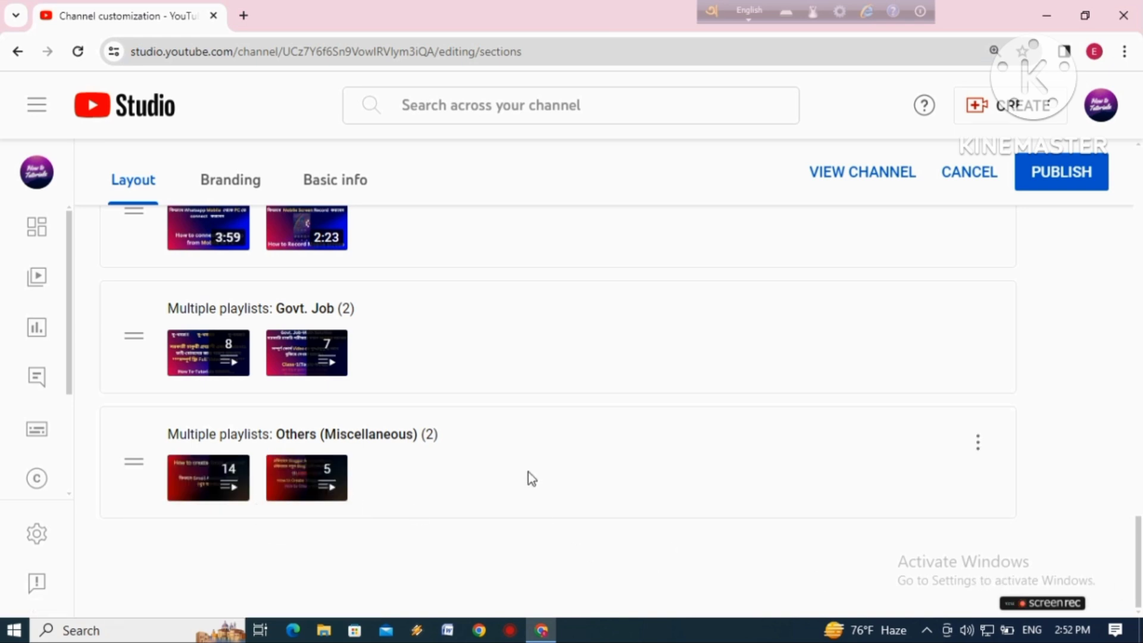
{"action": "scroll", "coordinate": [656, 506], "scroll_direction": "up", "scroll_amount": 5}
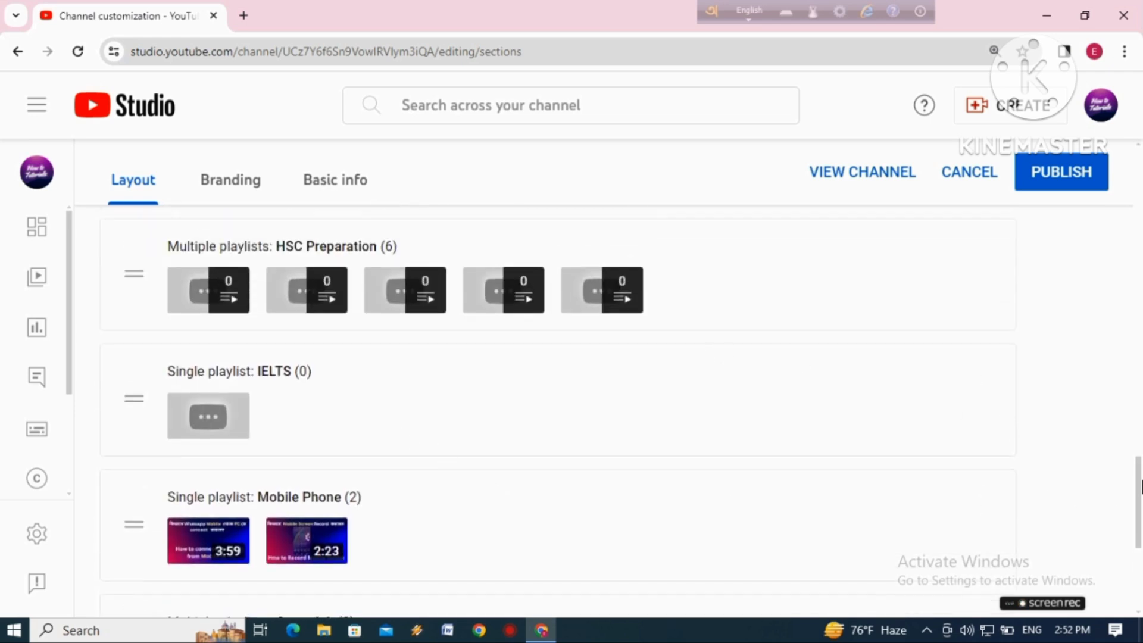
{"action": "left_click_drag", "start_coordinate": [1141, 481], "coordinate": [1136, 439]}
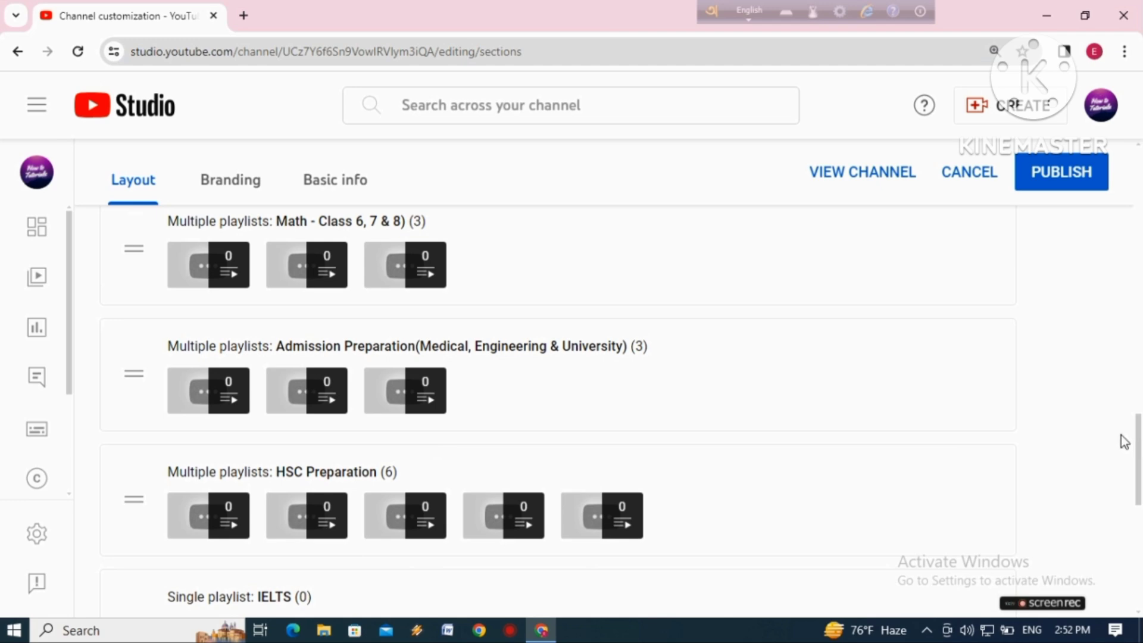
{"action": "left_click_drag", "start_coordinate": [1138, 441], "coordinate": [1140, 279]}
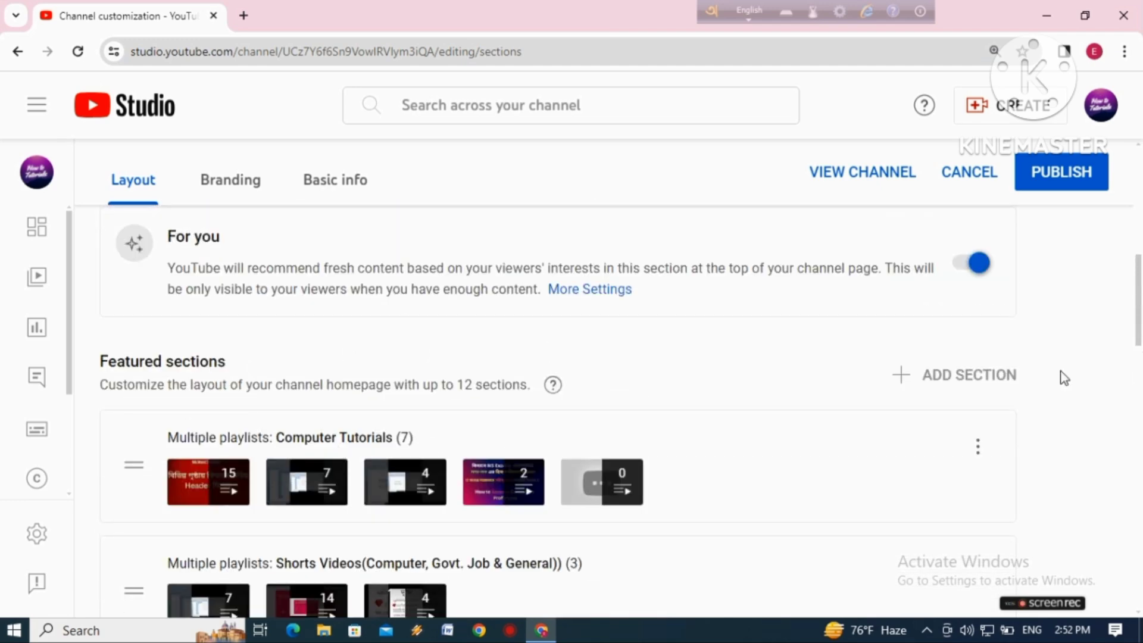
{"action": "left_click_drag", "start_coordinate": [1141, 305], "coordinate": [1141, 347]}
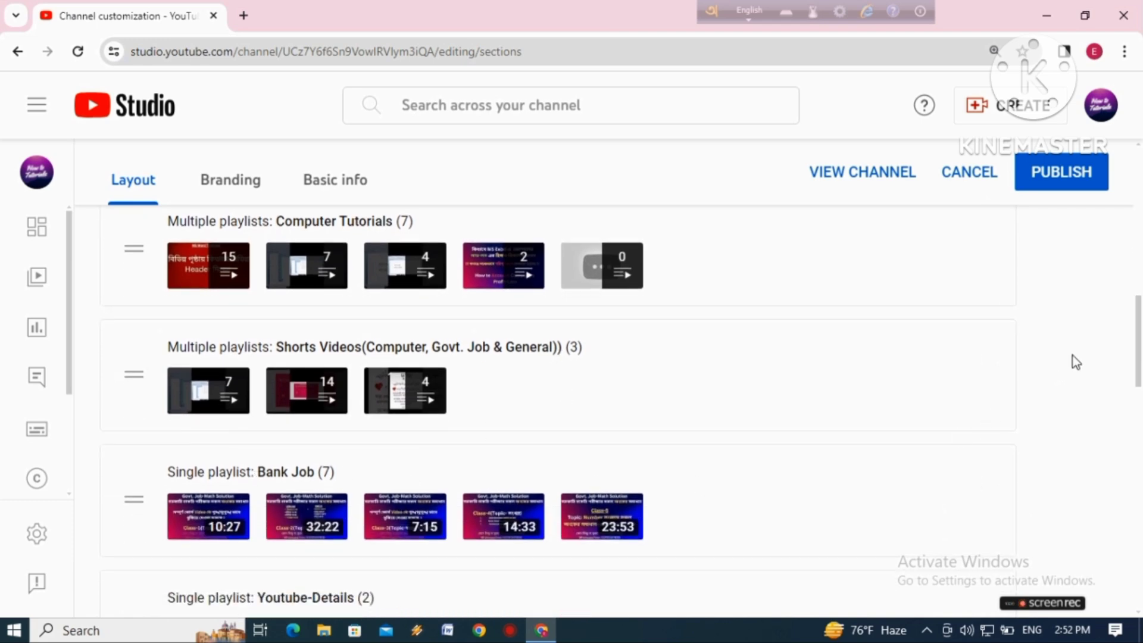
{"action": "left_click_drag", "start_coordinate": [1139, 321], "coordinate": [1130, 359]}
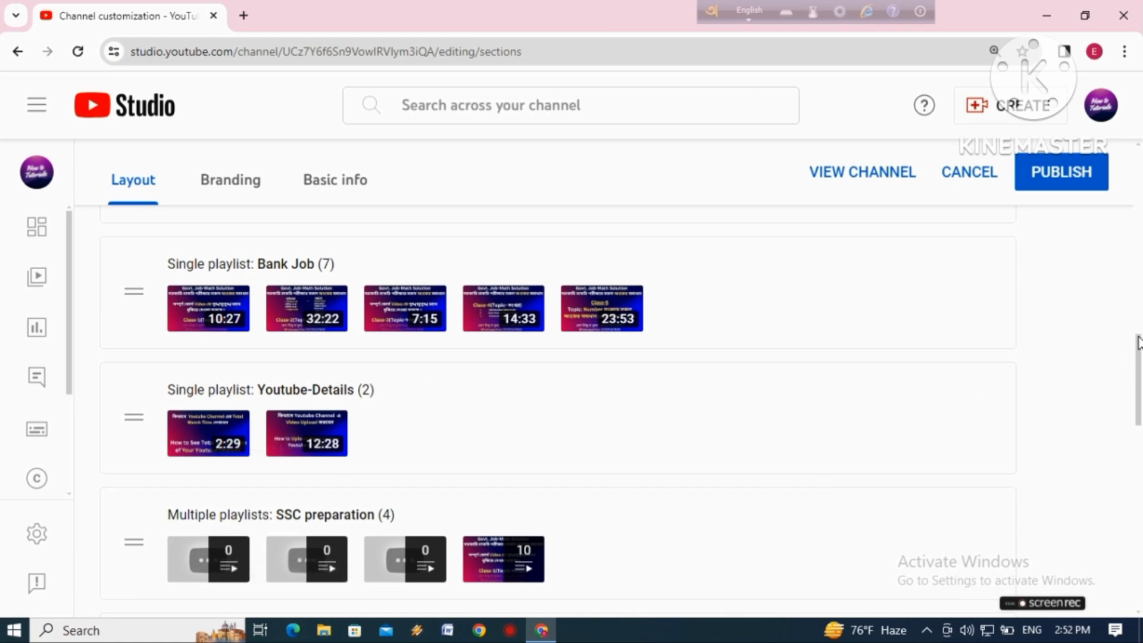
Move the Govt. Job multiple-playlists section above the Mobile Phone section
{"action": "left_click_drag", "start_coordinate": [1139, 342], "coordinate": [1119, 507]}
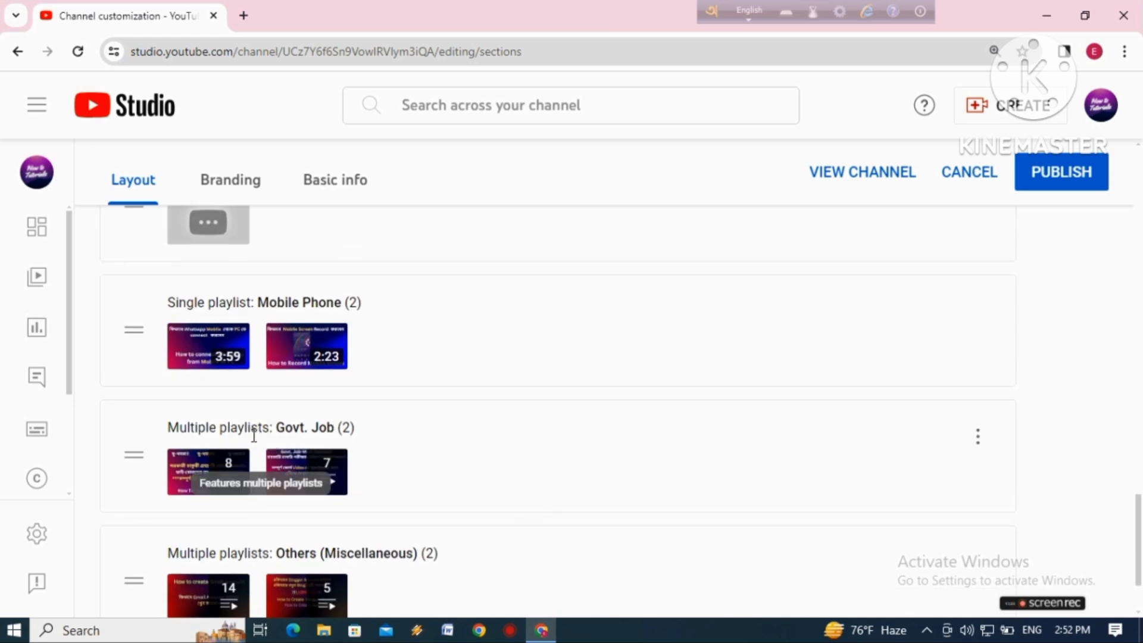
{"action": "left_click_drag", "start_coordinate": [135, 457], "coordinate": [133, 270]}
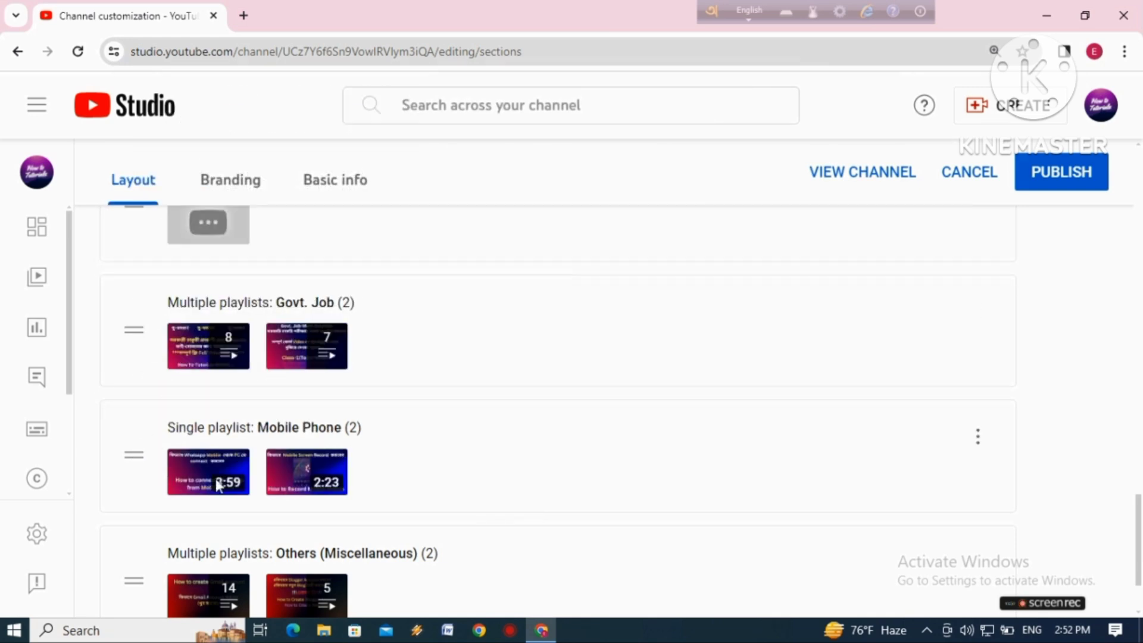
{"action": "left_click_drag", "start_coordinate": [1140, 517], "coordinate": [1131, 493]}
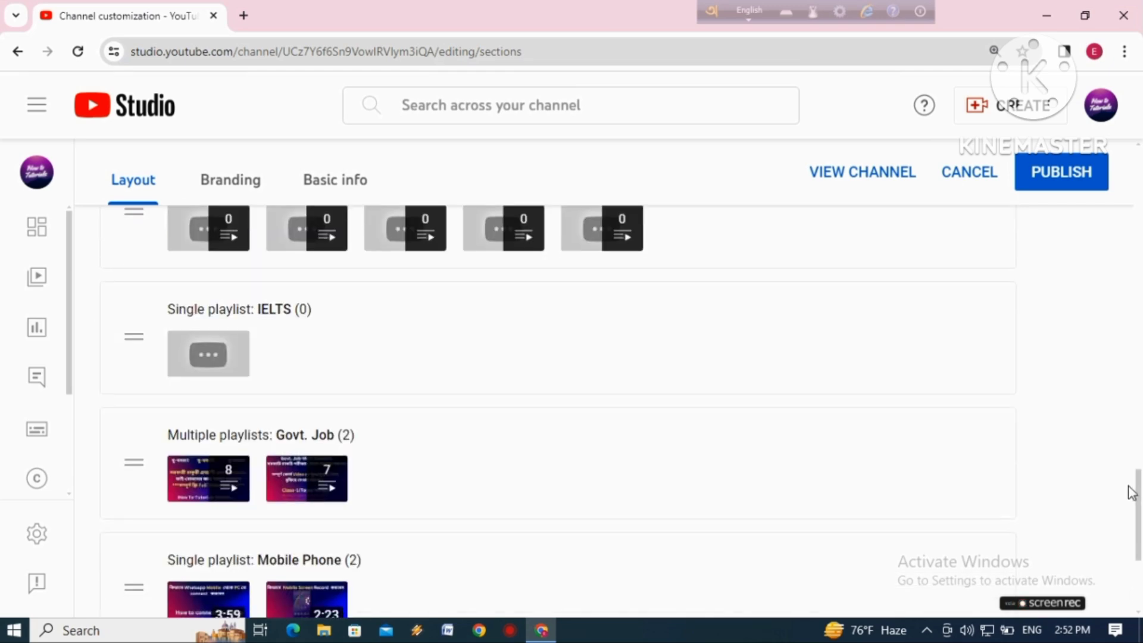
Move the Govt. Job section up past IELTS and HSC Preparation, placing it directly above Admission Preparation(Medical, Engineering & University)
{"action": "left_click_drag", "start_coordinate": [133, 470], "coordinate": [134, 286]}
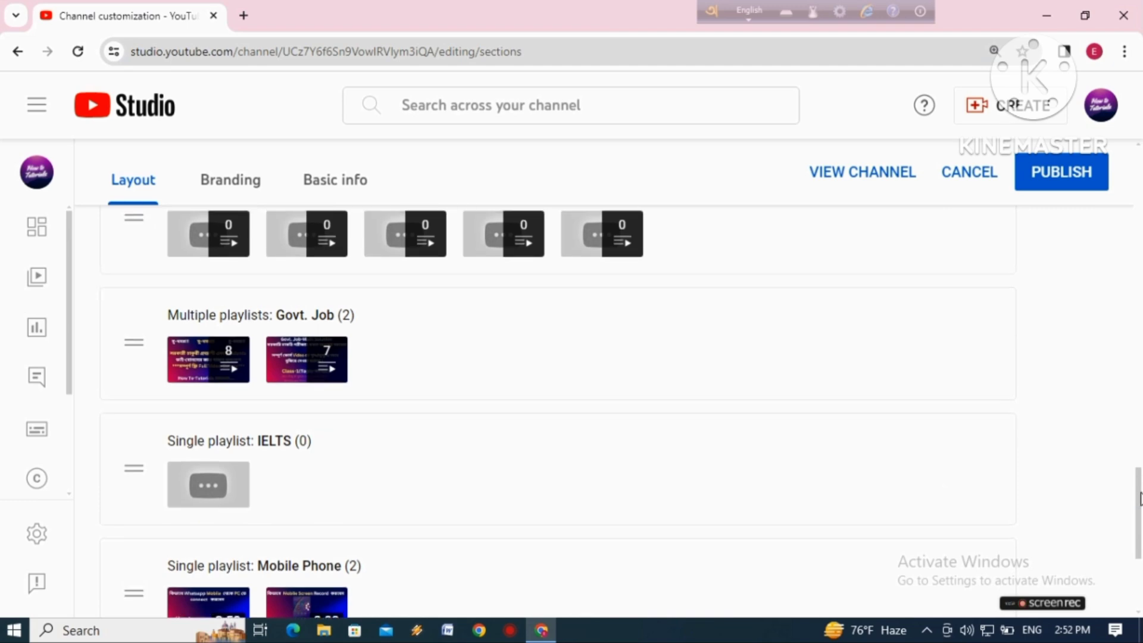
{"action": "left_click_drag", "start_coordinate": [1139, 512], "coordinate": [1137, 478]}
{"action": "left_click_drag", "start_coordinate": [125, 495], "coordinate": [109, 282]}
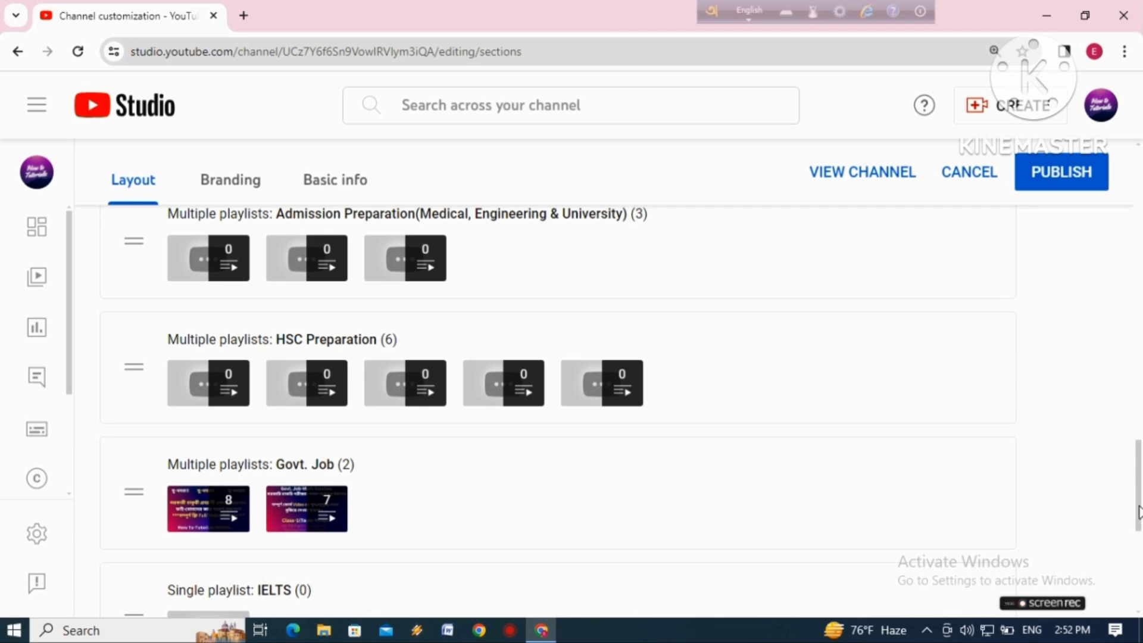
{"action": "scroll", "coordinate": [1139, 511], "scroll_direction": "up", "scroll_amount": 2}
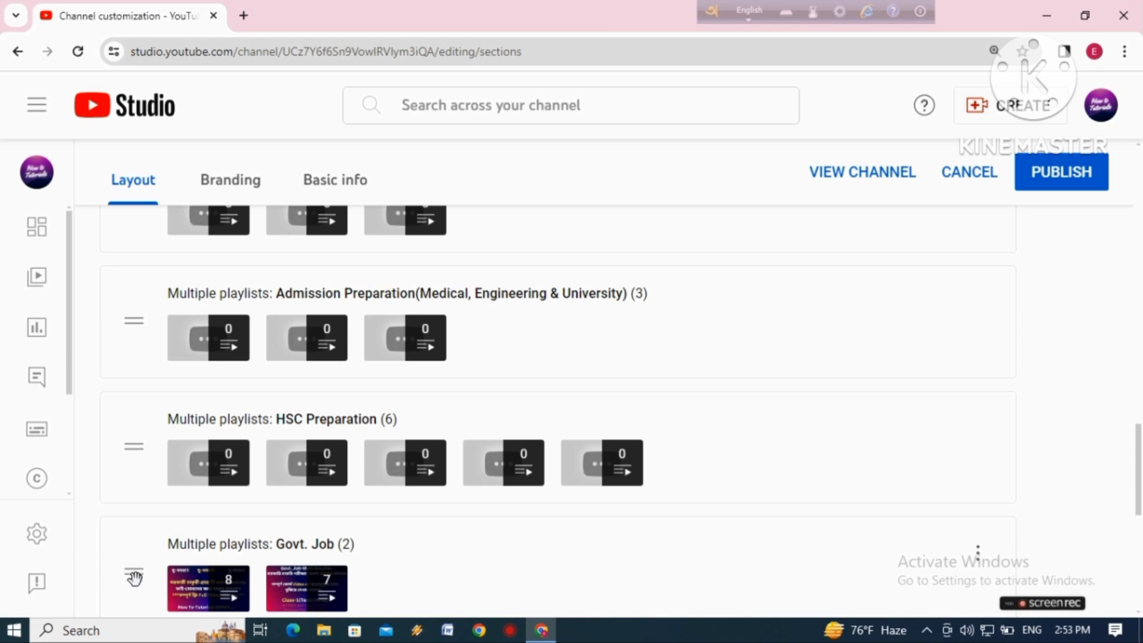
{"action": "left_click_drag", "start_coordinate": [135, 578], "coordinate": [116, 228]}
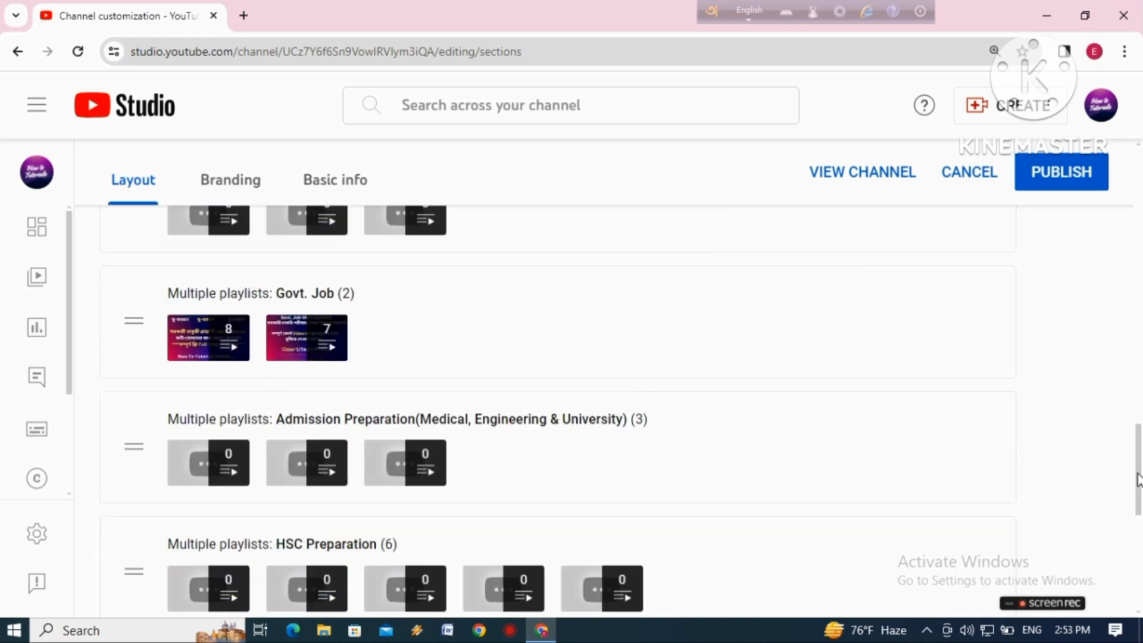
Move the Math - Class 6, 7 & 8 section below Admission Preparation, and the SSC preparation section directly below Govt. Job
{"action": "left_click_drag", "start_coordinate": [1139, 483], "coordinate": [1138, 456]}
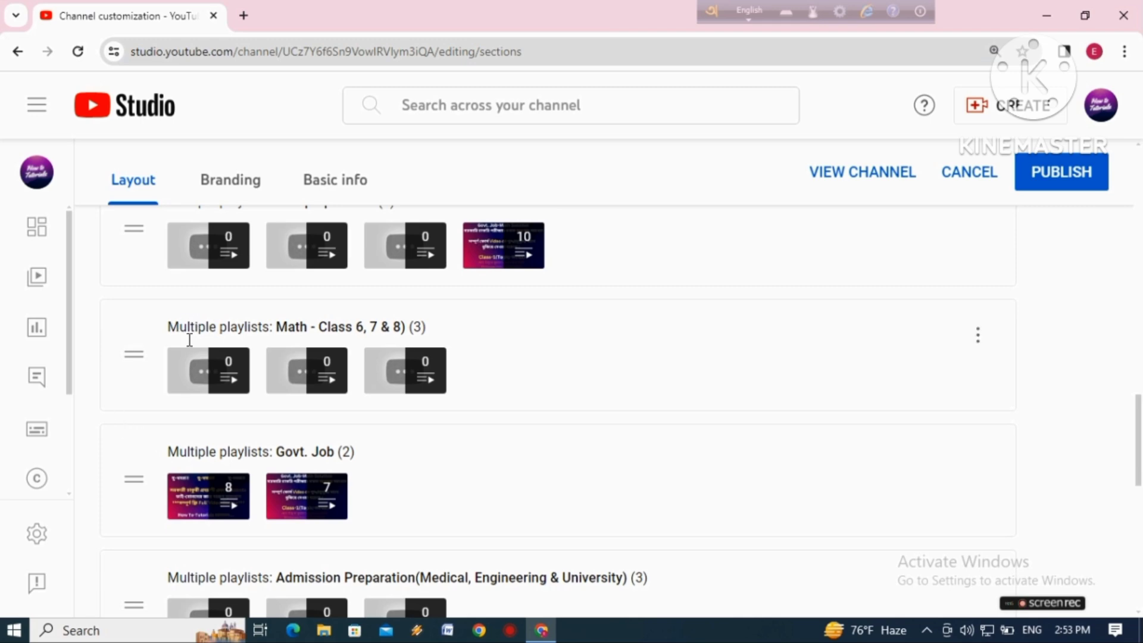
{"action": "left_click_drag", "start_coordinate": [86, 574], "coordinate": [90, 577]}
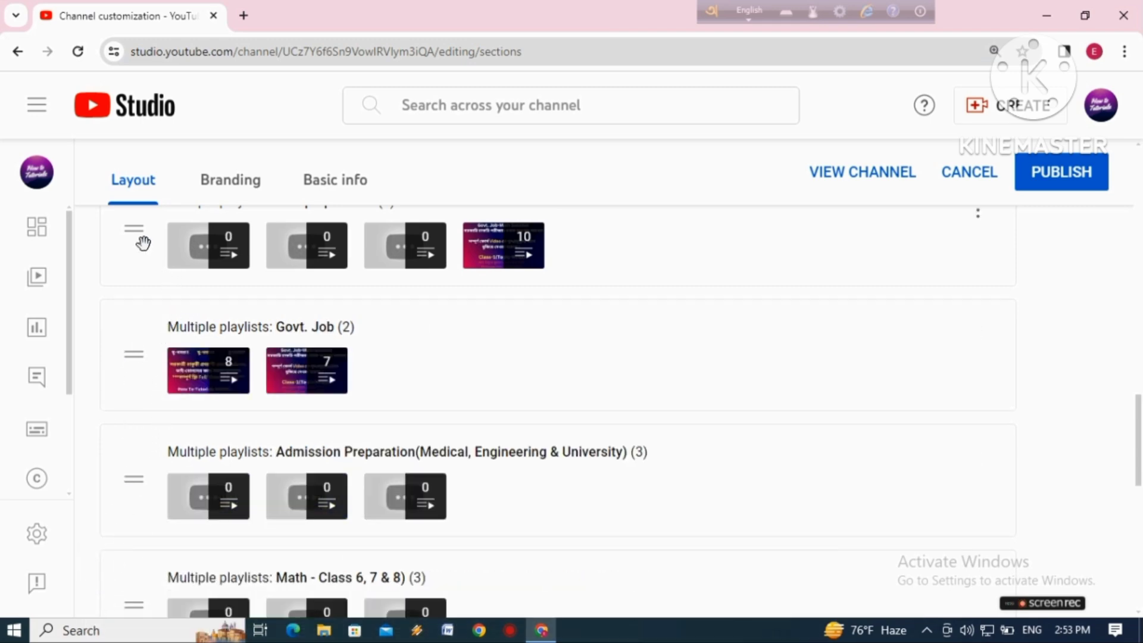
{"action": "left_click_drag", "start_coordinate": [142, 238], "coordinate": [145, 434]}
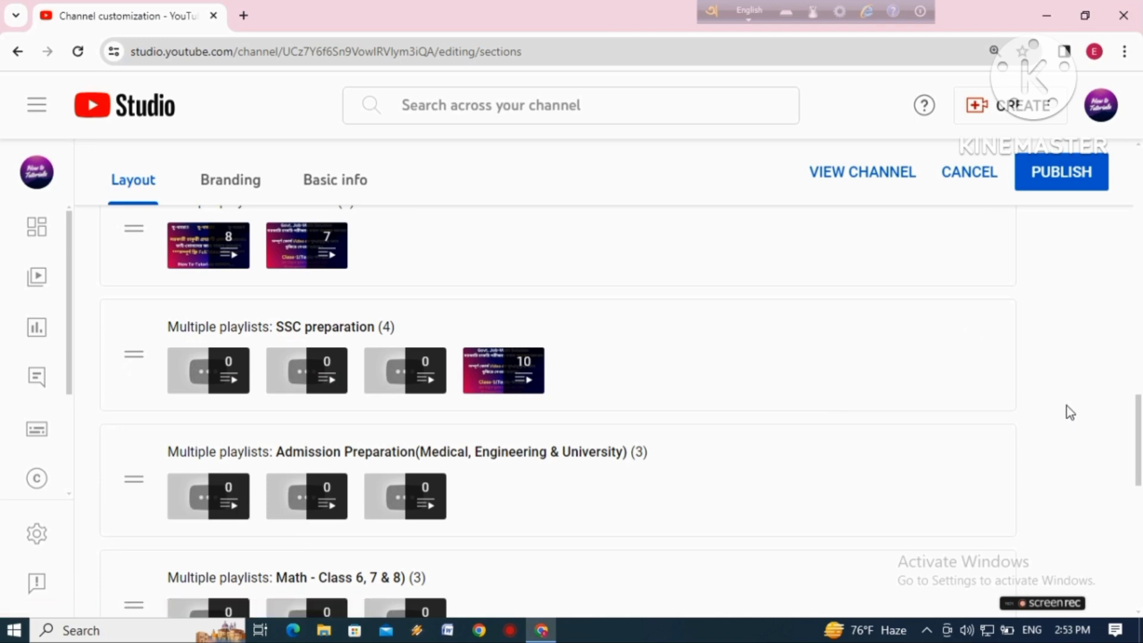
Move the Mobile Phone single-playlist section up the list, placing it between Govt. Job and SSC preparation
{"action": "left_click_drag", "start_coordinate": [1140, 459], "coordinate": [1139, 610]}
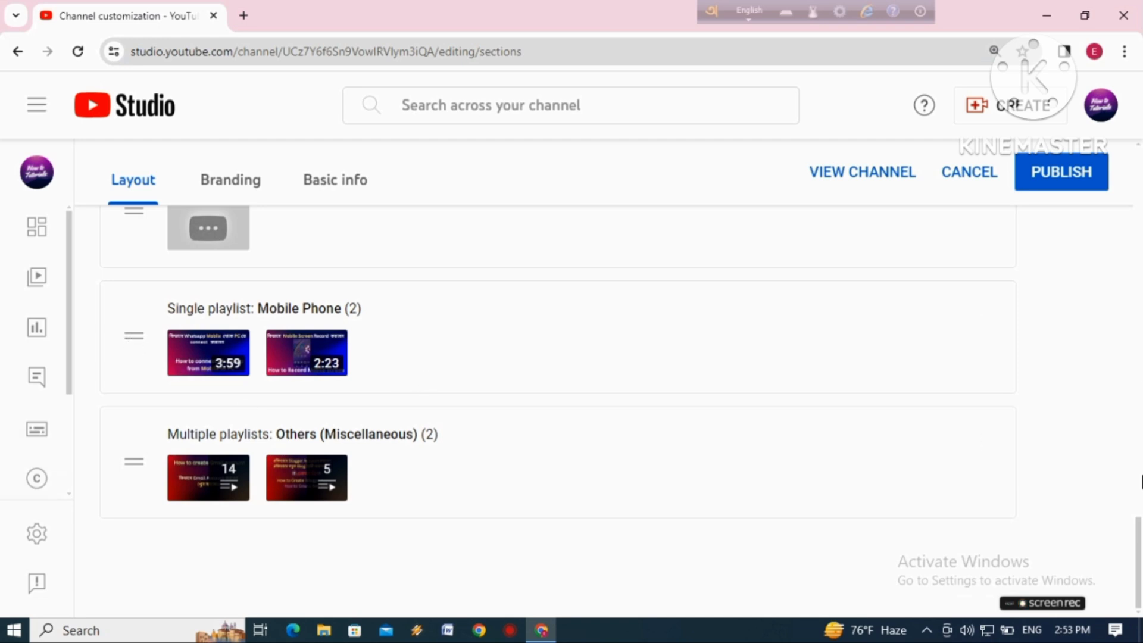
{"action": "left_click_drag", "start_coordinate": [1141, 552], "coordinate": [1140, 511]}
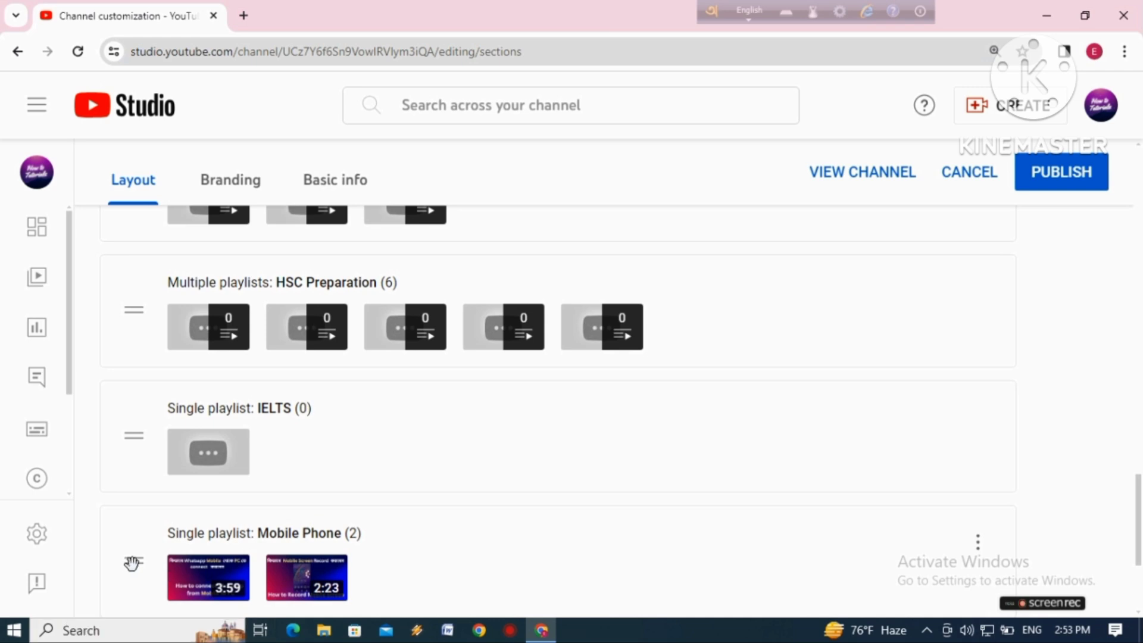
{"action": "left_click_drag", "start_coordinate": [133, 563], "coordinate": [142, 256]}
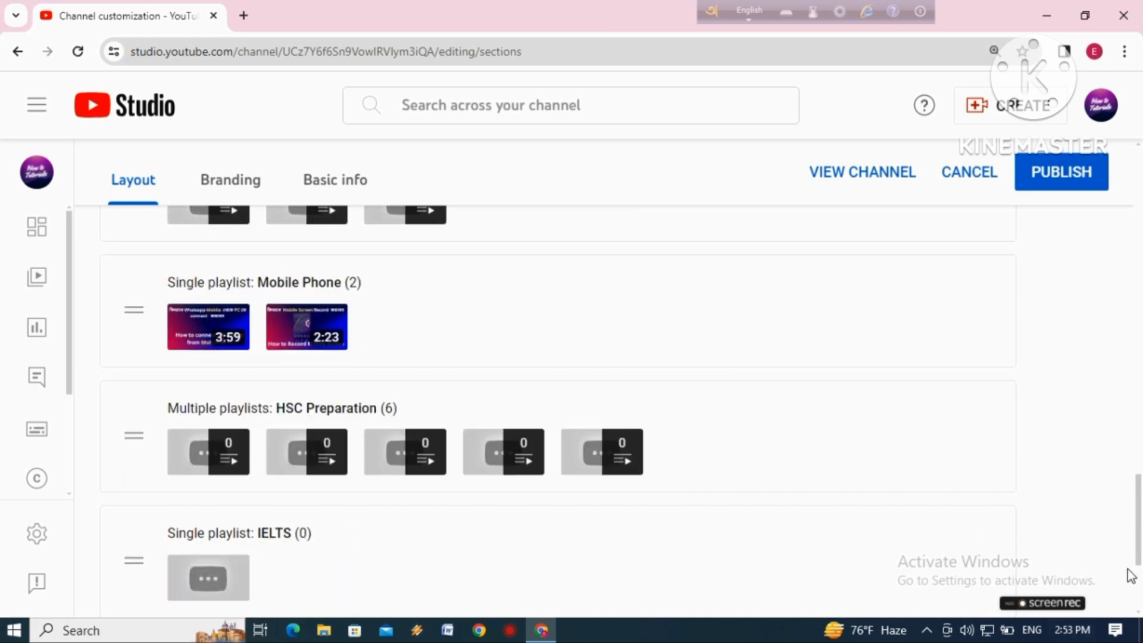
{"action": "left_click_drag", "start_coordinate": [1140, 530], "coordinate": [1141, 483]}
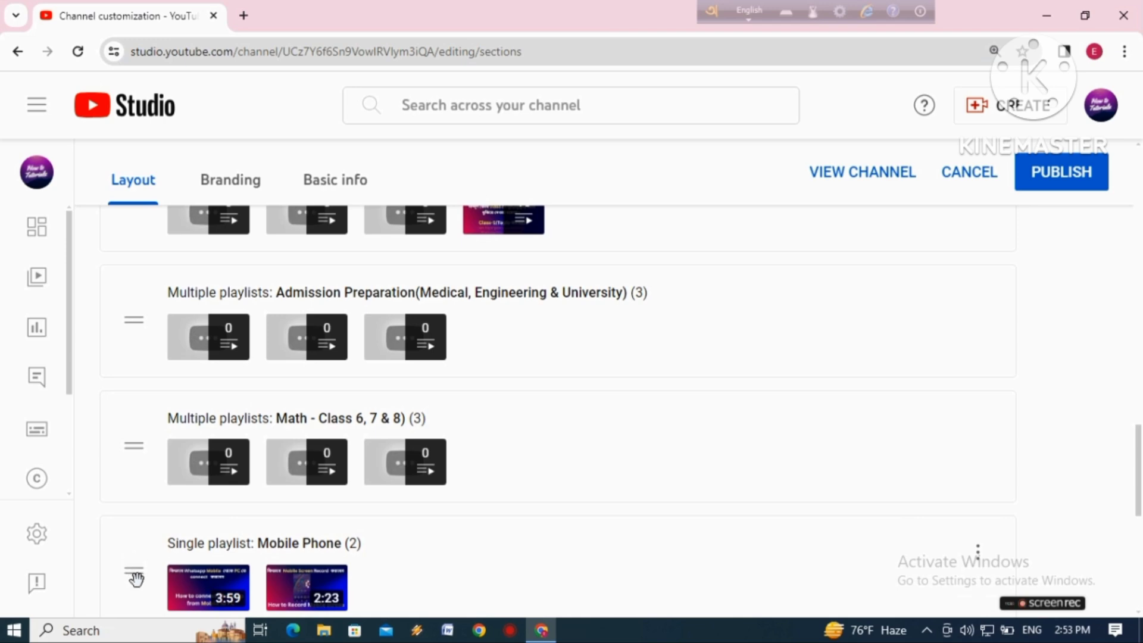
{"action": "left_click_drag", "start_coordinate": [134, 570], "coordinate": [137, 287]}
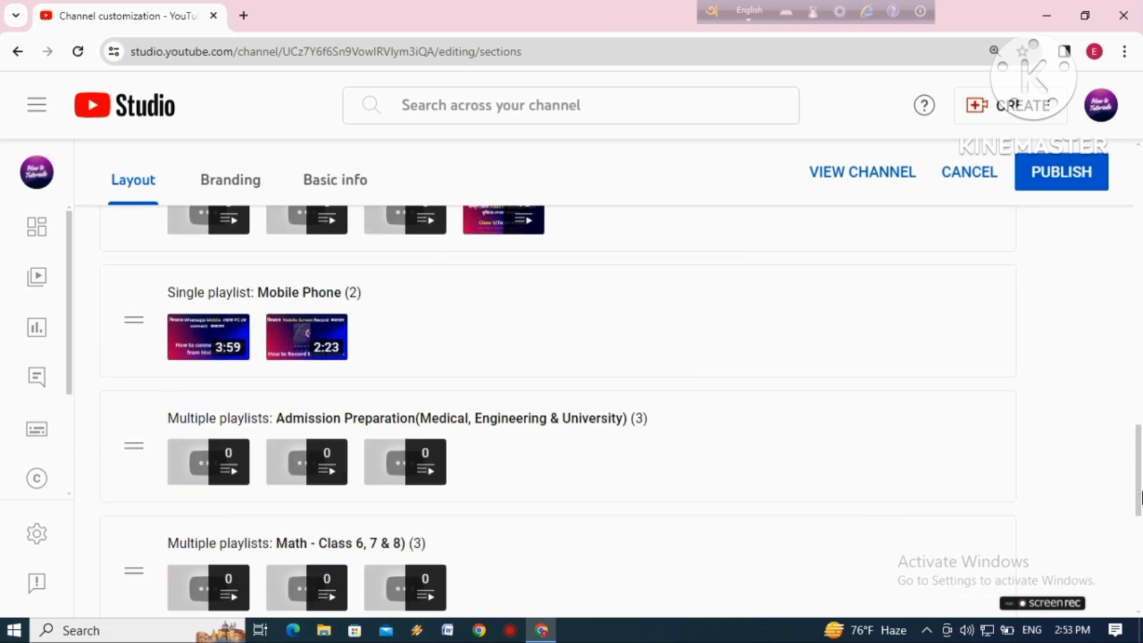
{"action": "left_click_drag", "start_coordinate": [1139, 470], "coordinate": [1139, 433]}
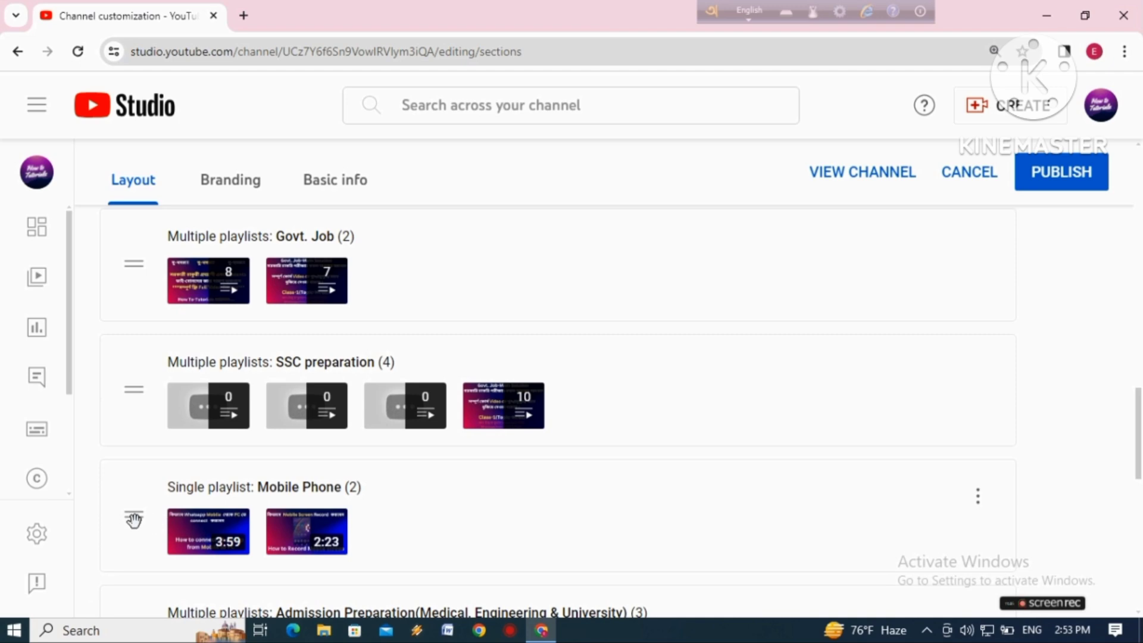
{"action": "left_click_drag", "start_coordinate": [134, 515], "coordinate": [123, 324]}
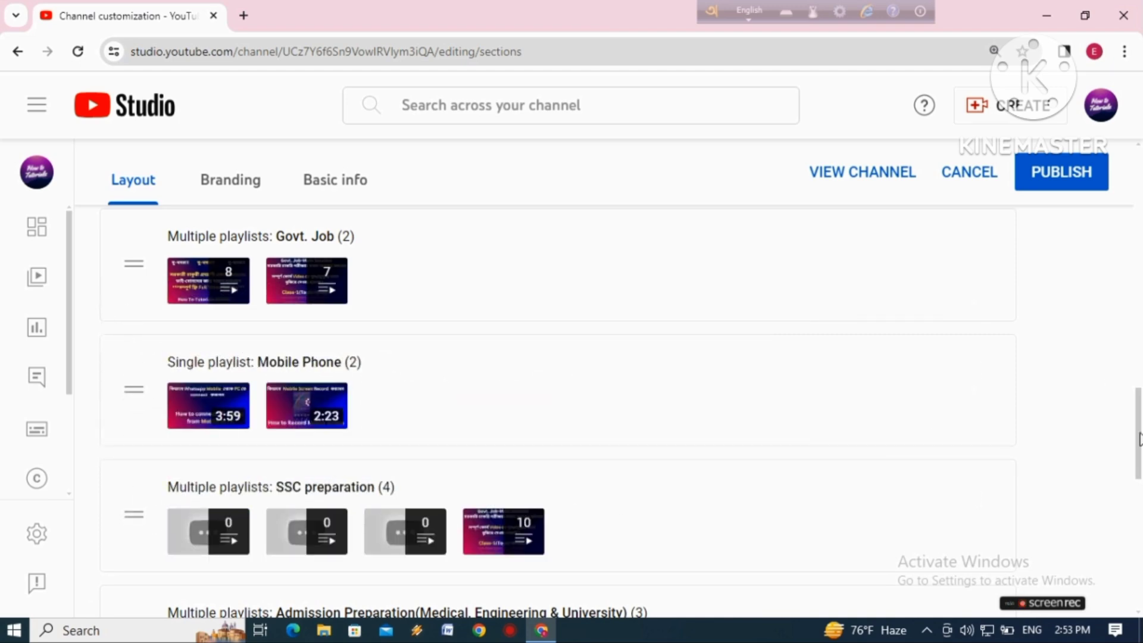
Move the Others (Miscellaneous) section up from the end of the list, placing it directly below Mobile Phone
{"action": "left_click_drag", "start_coordinate": [1139, 433], "coordinate": [1136, 580]}
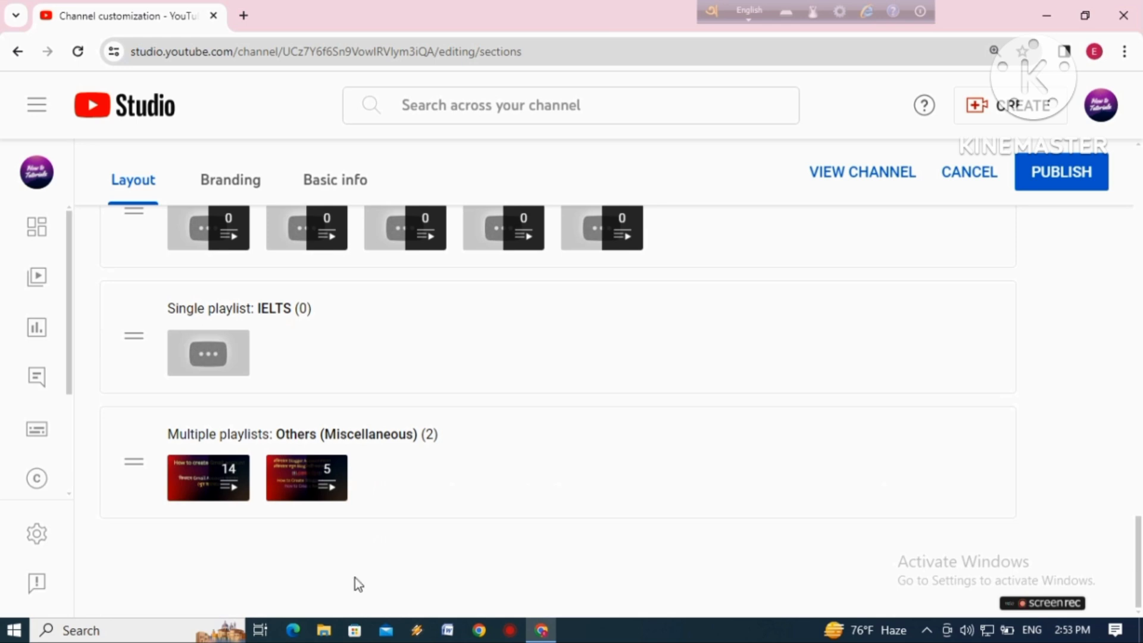
{"action": "left_click_drag", "start_coordinate": [124, 484], "coordinate": [151, 263]}
{"action": "left_click_drag", "start_coordinate": [132, 462], "coordinate": [170, 284]}
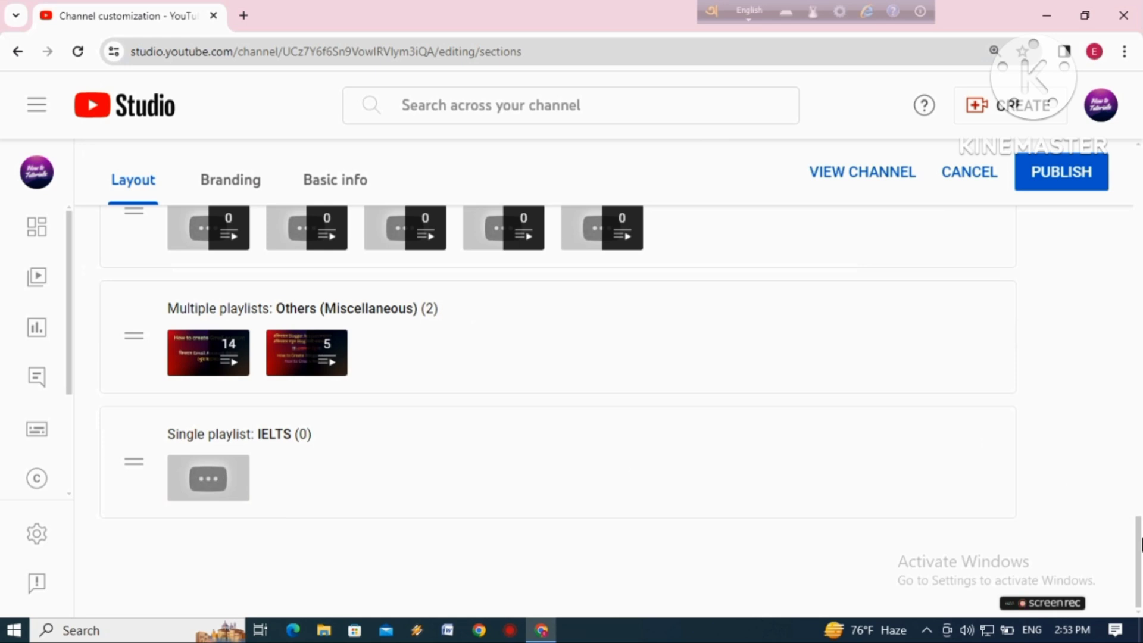
{"action": "scroll", "coordinate": [1138, 547], "scroll_direction": "up", "scroll_amount": 4}
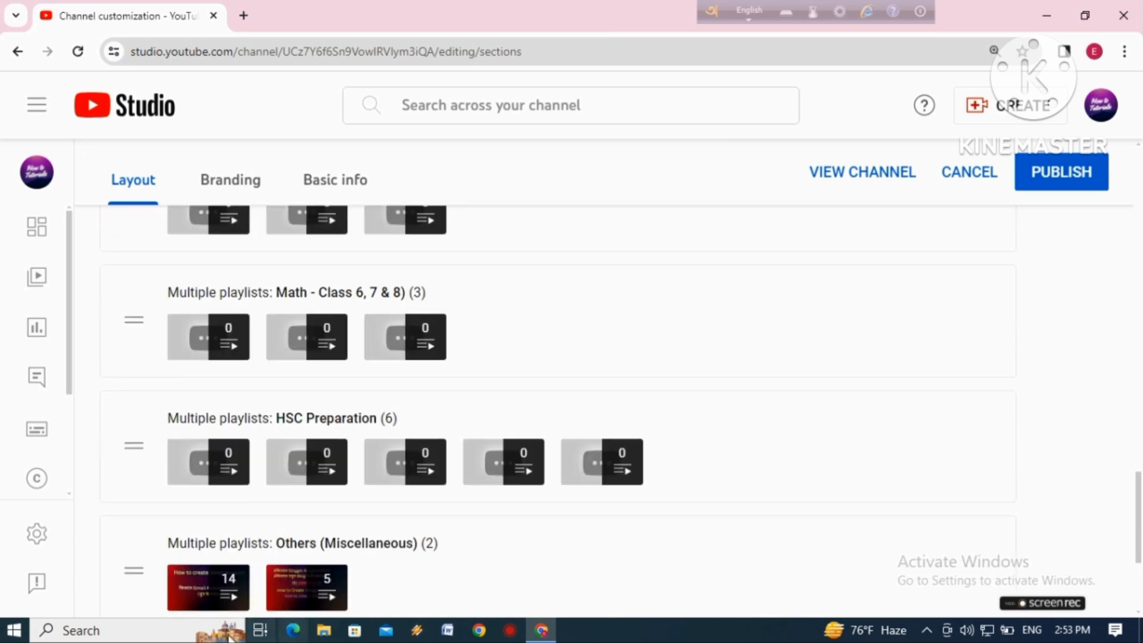
{"action": "left_click_drag", "start_coordinate": [134, 572], "coordinate": [134, 229]}
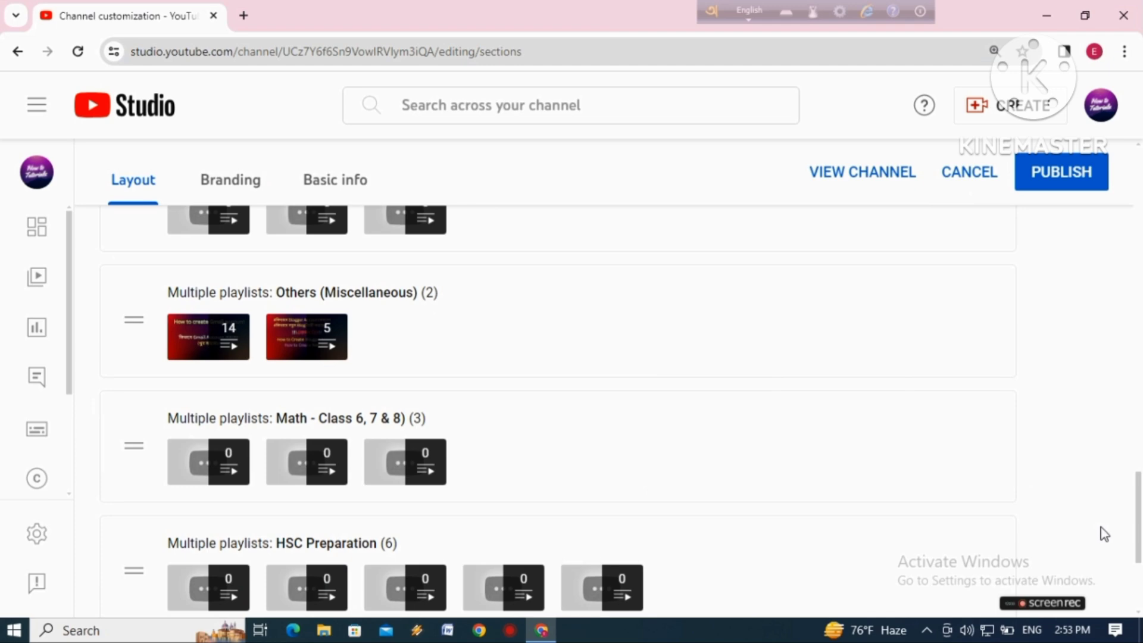
{"action": "scroll", "coordinate": [1138, 527], "scroll_direction": "up", "scroll_amount": 4}
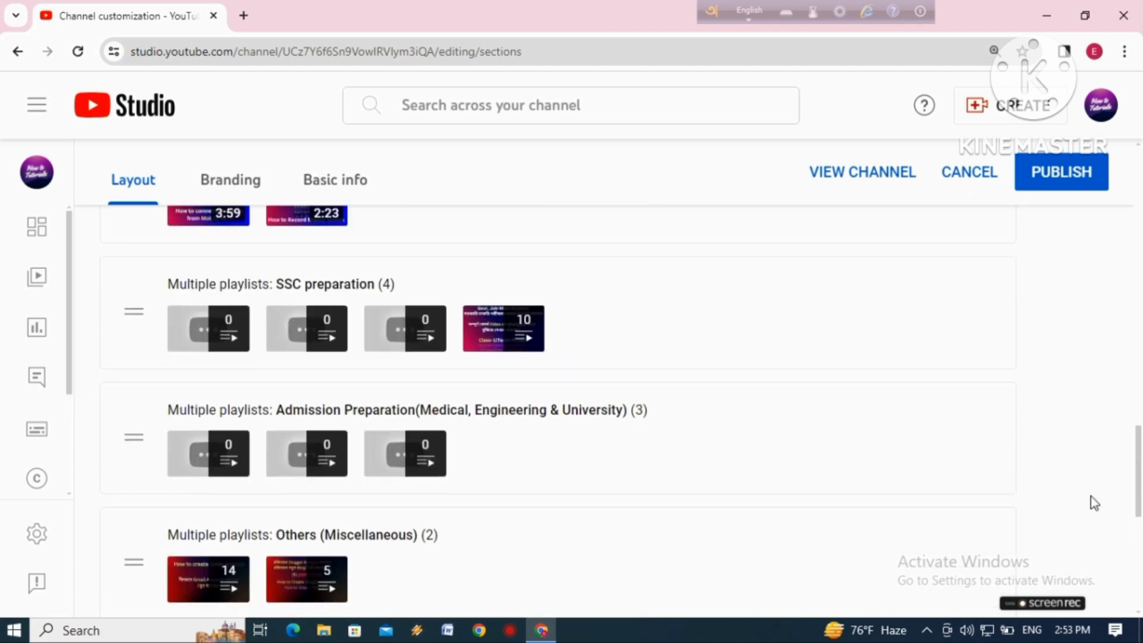
{"action": "left_click_drag", "start_coordinate": [134, 571], "coordinate": [133, 331]}
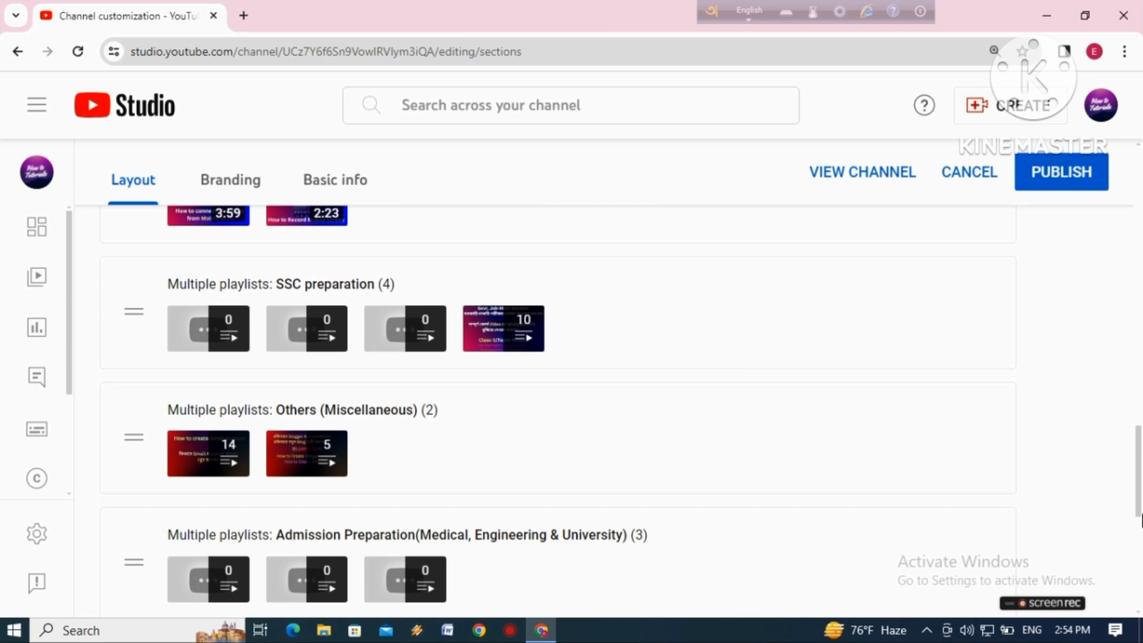
{"action": "left_click_drag", "start_coordinate": [1141, 496], "coordinate": [1141, 473]}
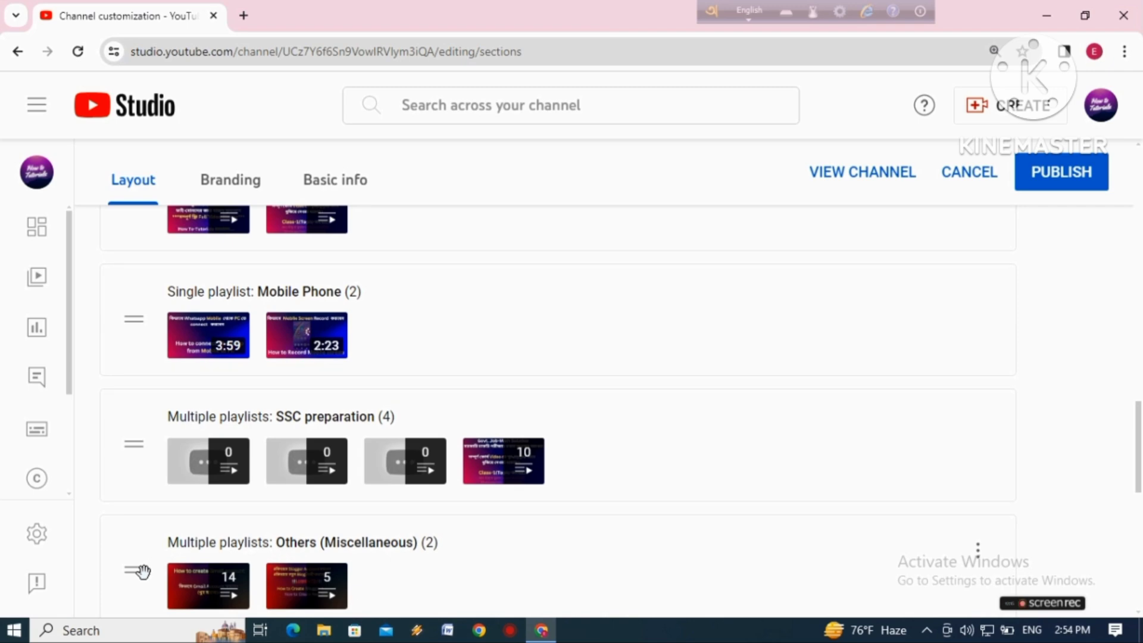
{"action": "left_click_drag", "start_coordinate": [137, 570], "coordinate": [167, 432]}
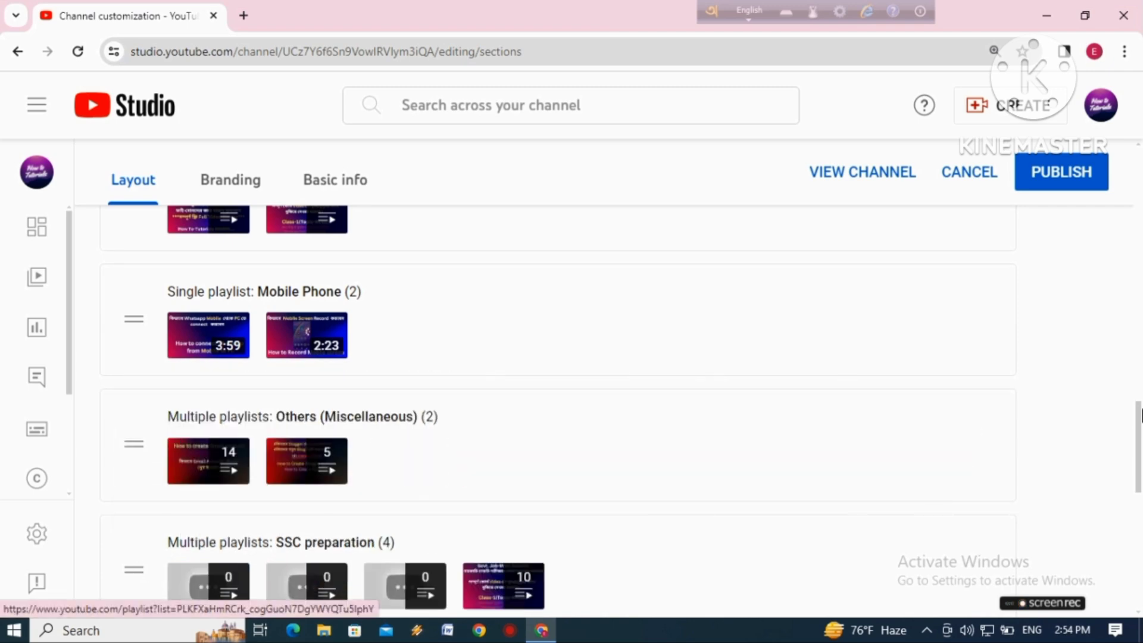
Review the order of all featured sections and publish the channel layout changes
{"action": "left_click_drag", "start_coordinate": [1138, 430], "coordinate": [1133, 311]}
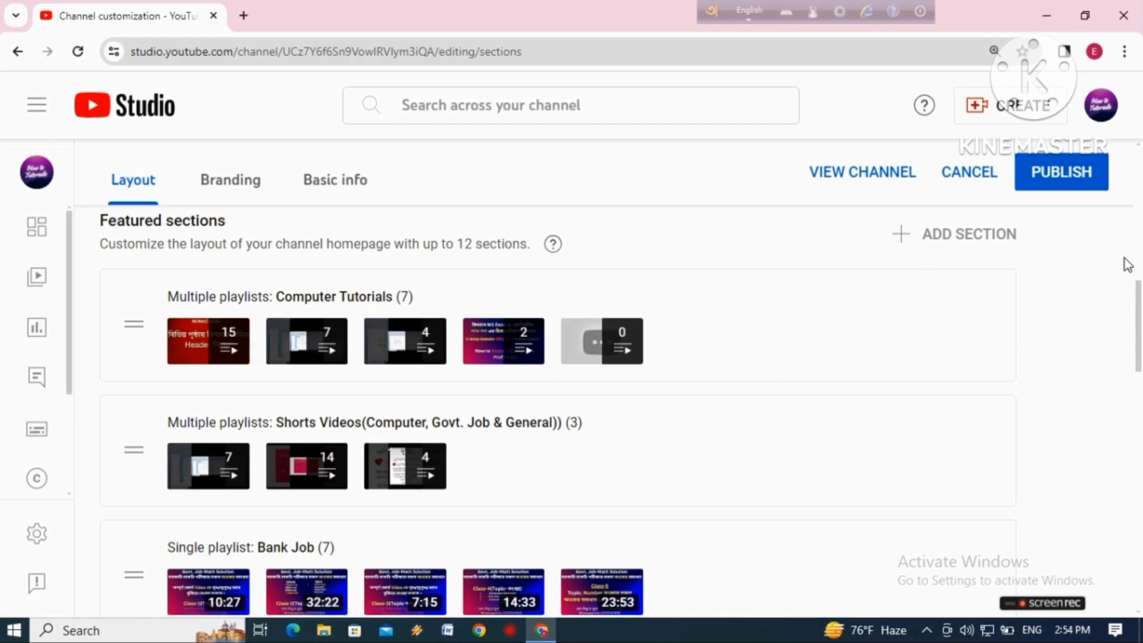
{"action": "left_click_drag", "start_coordinate": [1138, 304], "coordinate": [1103, 529]}
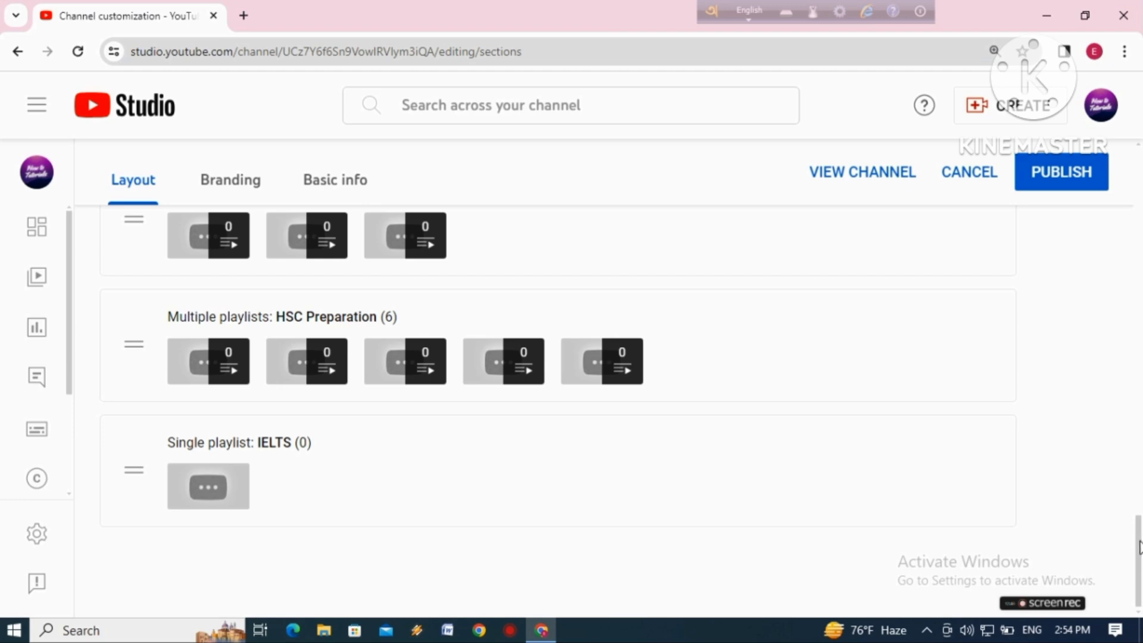
{"action": "left_click_drag", "start_coordinate": [1139, 547], "coordinate": [1140, 329]}
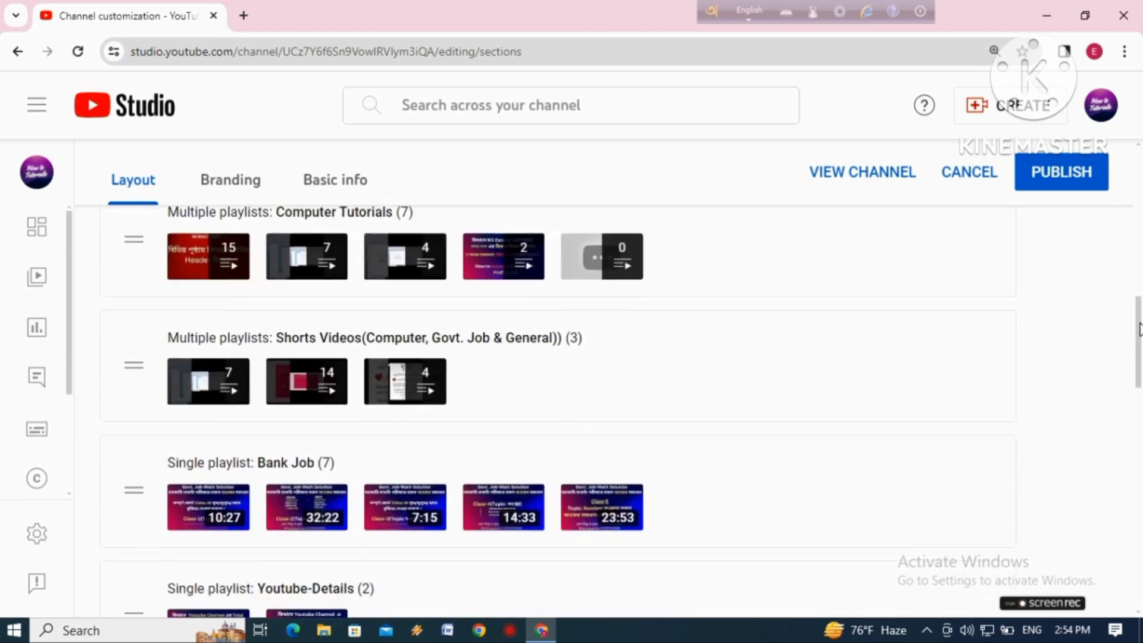
{"action": "scroll", "coordinate": [898, 421], "scroll_direction": "up", "scroll_amount": 3}
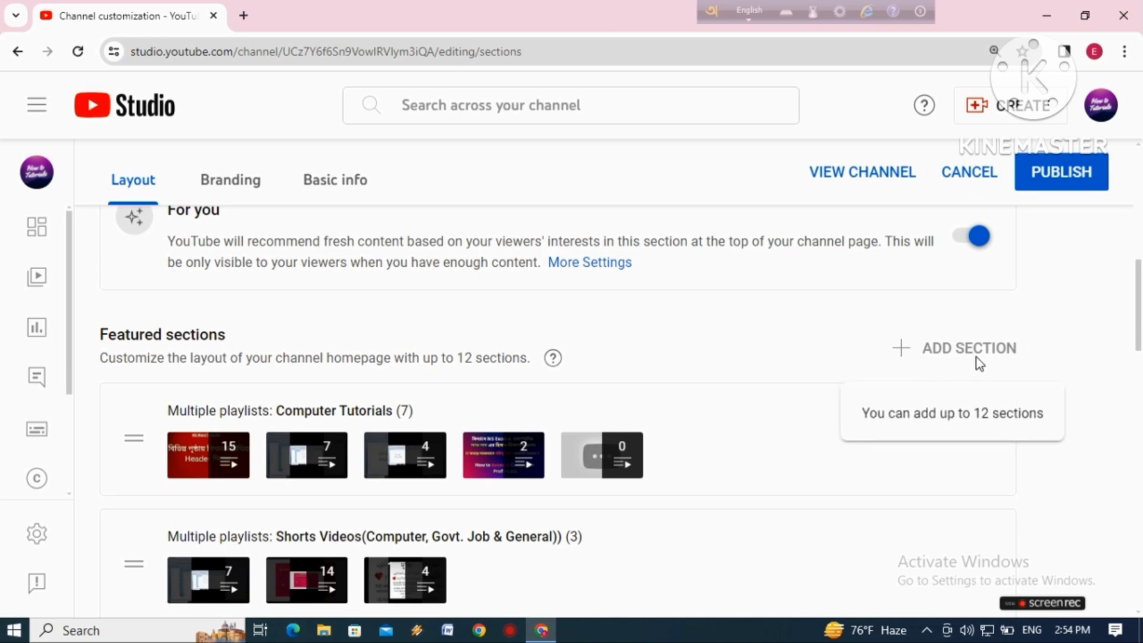
{"action": "left_click", "coordinate": [1069, 185]}
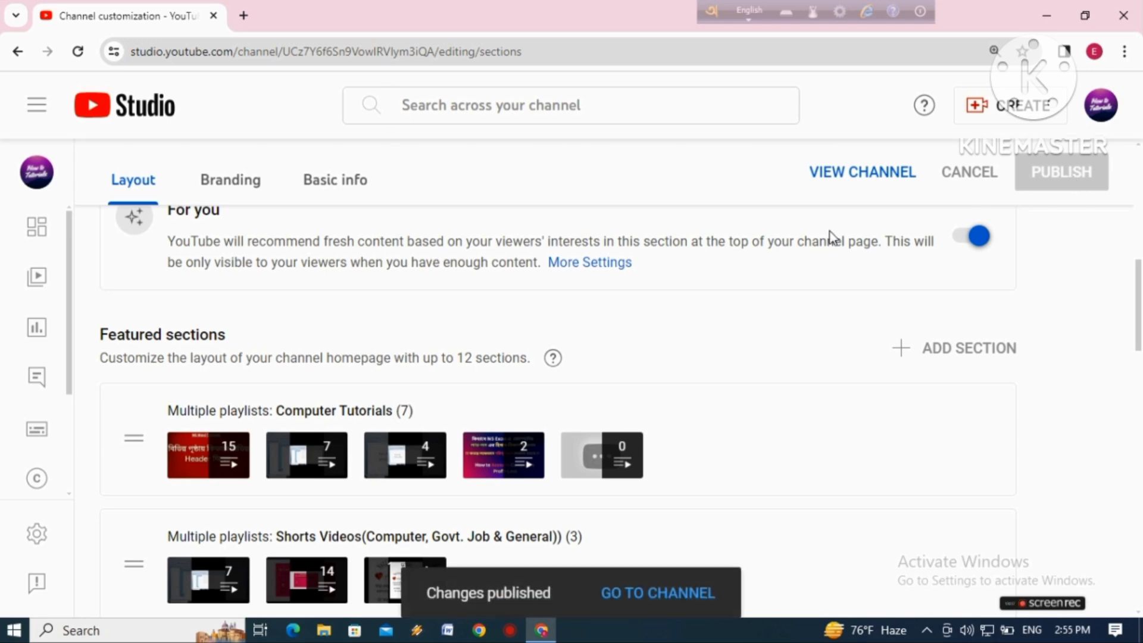
Open the channel's public page on YouTube and pause the channel trailer video
{"action": "left_click", "coordinate": [1103, 114]}
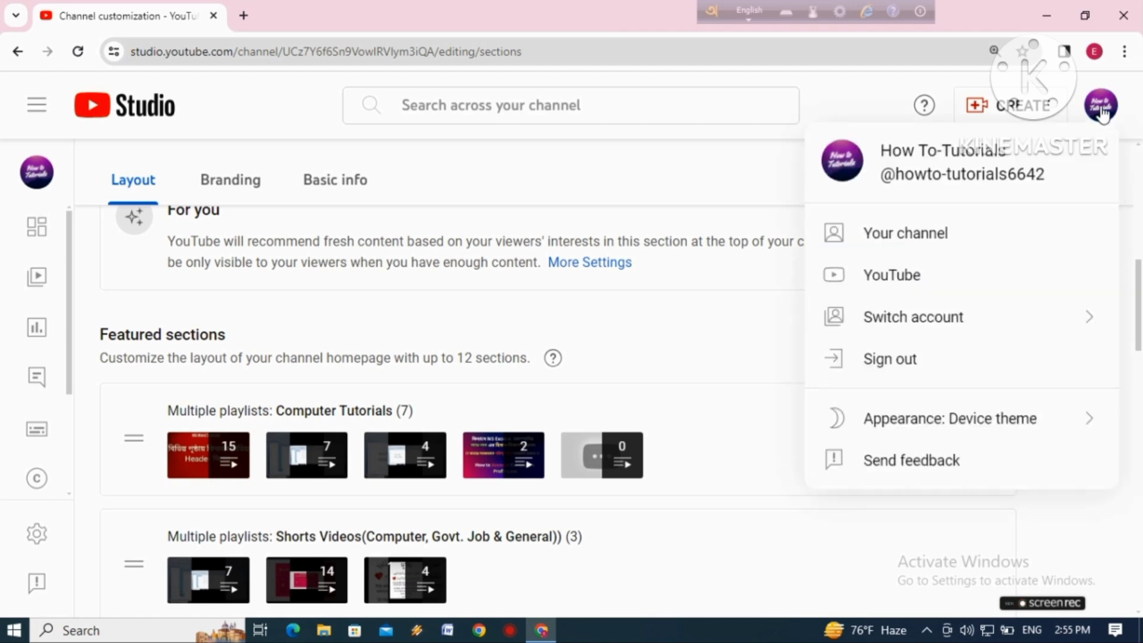
{"action": "left_click", "coordinate": [892, 241]}
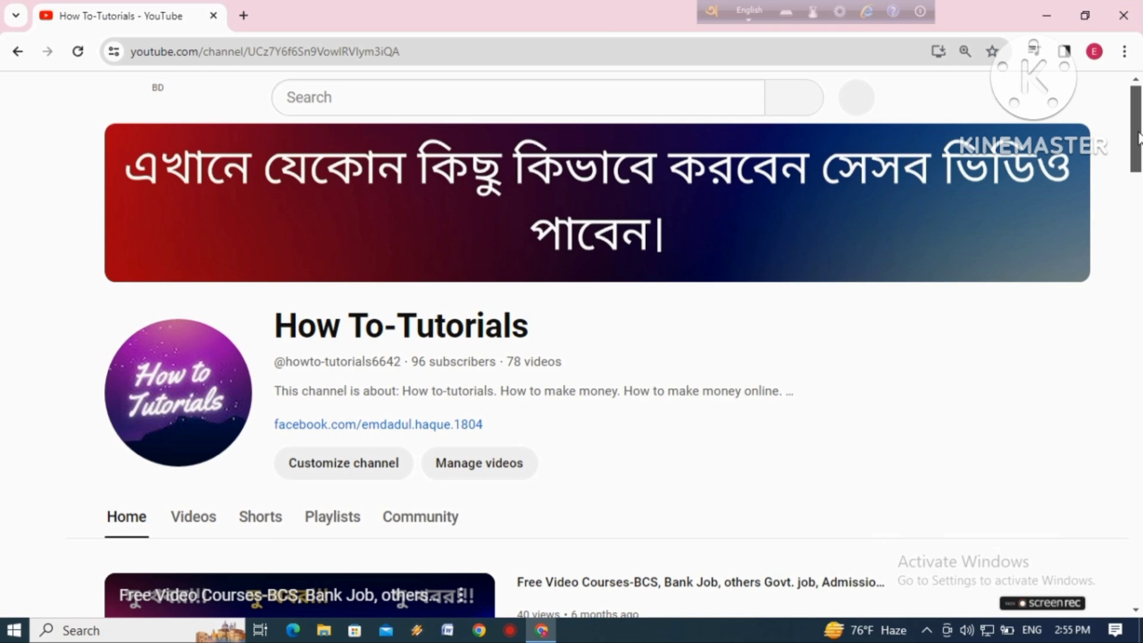
{"action": "scroll", "coordinate": [1139, 137], "scroll_direction": "down", "scroll_amount": 1}
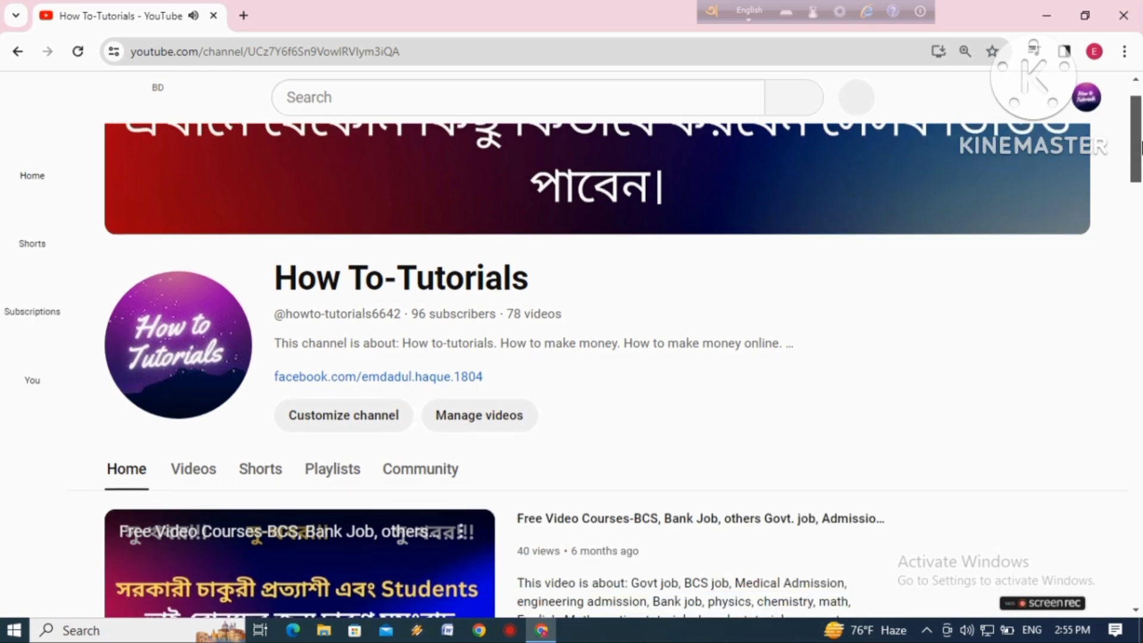
{"action": "scroll", "coordinate": [1139, 143], "scroll_direction": "down", "scroll_amount": 7}
{"action": "scroll", "coordinate": [1123, 169], "scroll_direction": "up", "scroll_amount": 7}
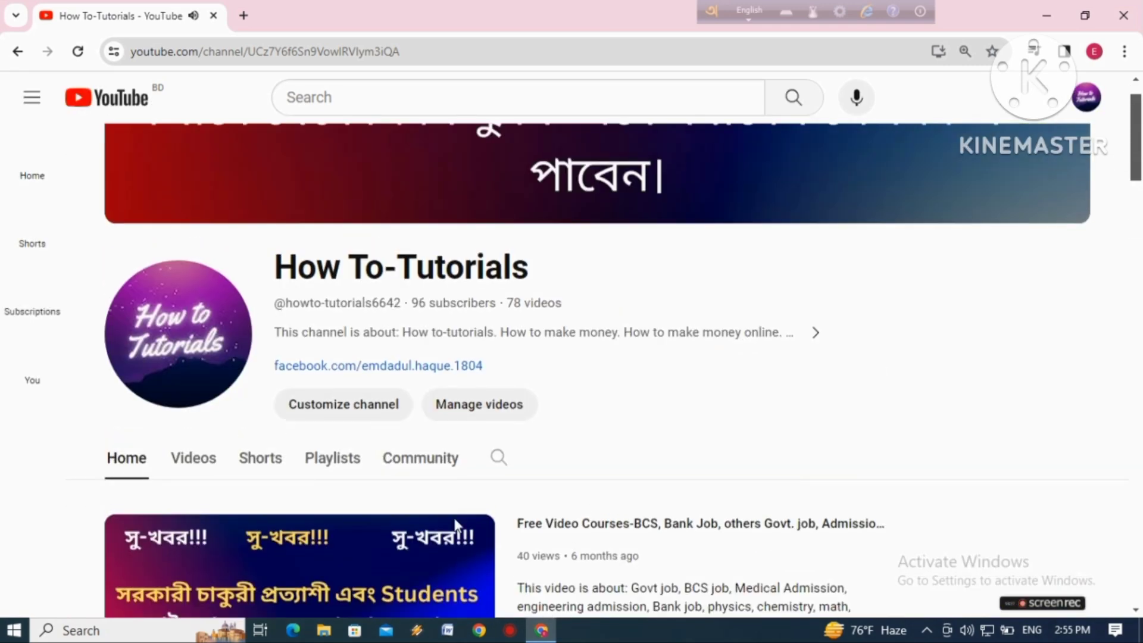
{"action": "scroll", "coordinate": [387, 577], "scroll_direction": "down", "scroll_amount": 2}
{"action": "left_click", "coordinate": [137, 599]}
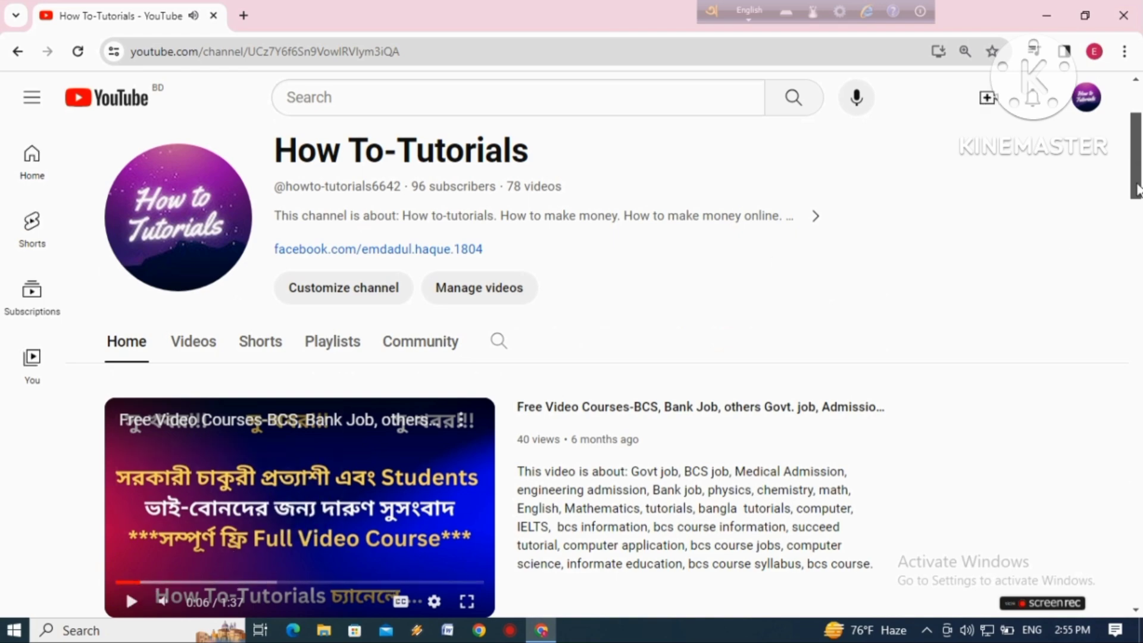
Examine the order of the playlist sections on the channel's public homepage, from the trailer through SSC preparation
{"action": "left_click_drag", "start_coordinate": [1138, 189], "coordinate": [1121, 306]}
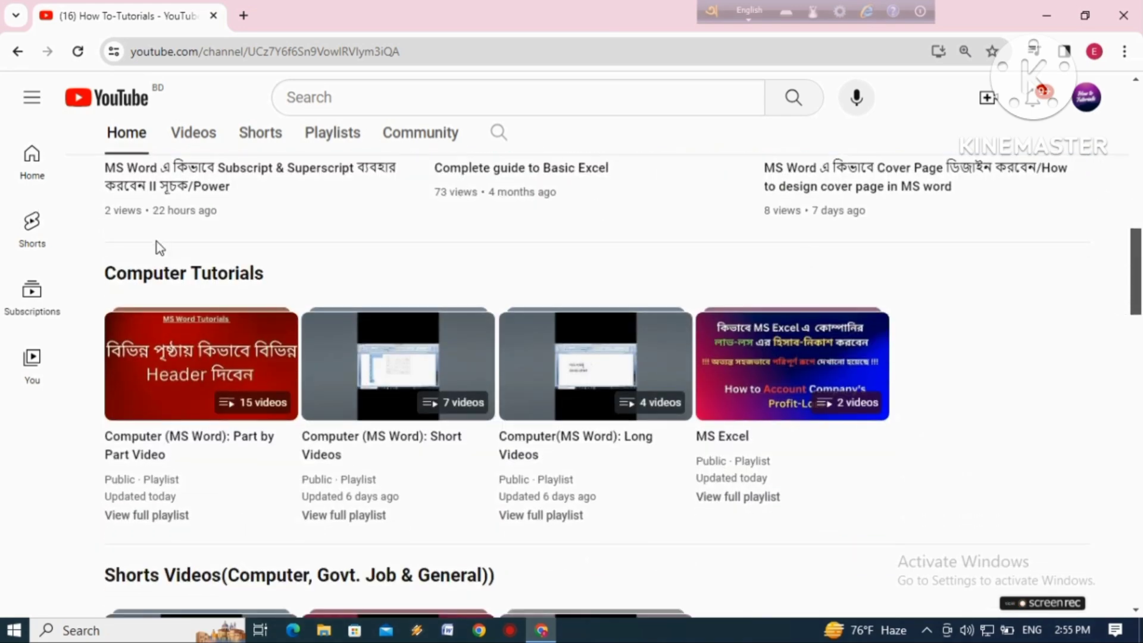
{"action": "scroll", "coordinate": [1139, 266], "scroll_direction": "up", "scroll_amount": 4}
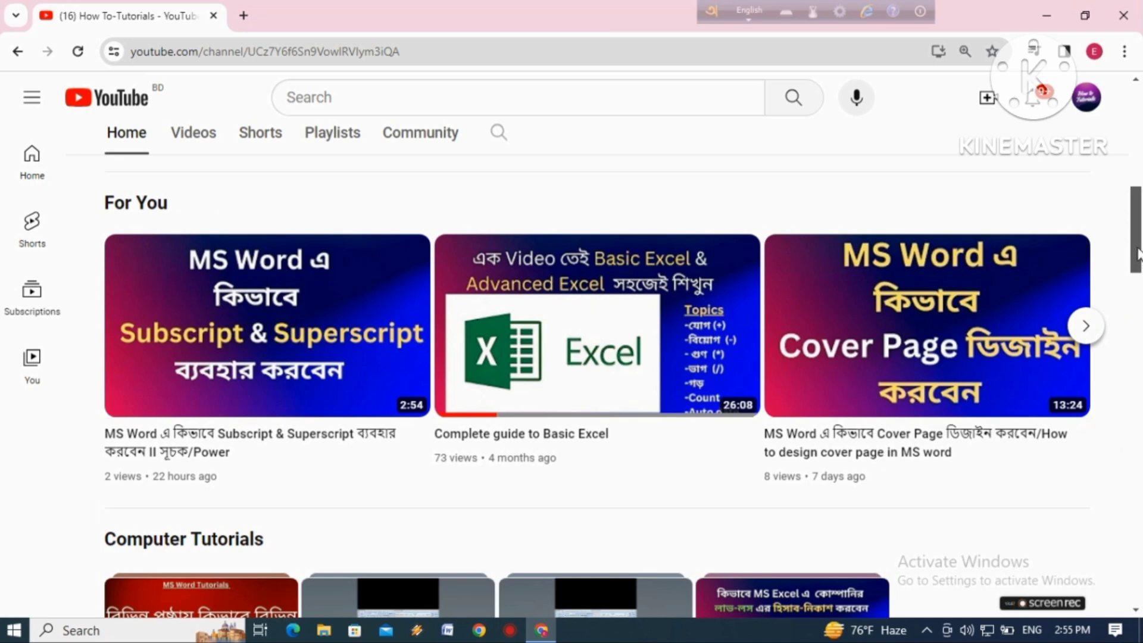
{"action": "scroll", "coordinate": [1137, 253], "scroll_direction": "down", "scroll_amount": 5}
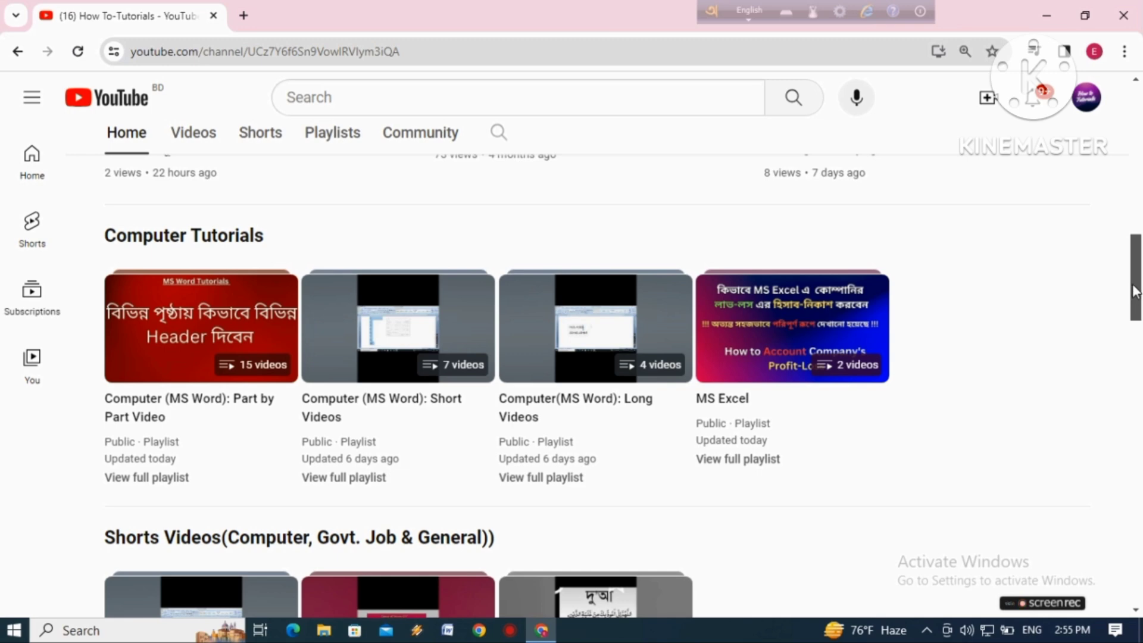
{"action": "left_click_drag", "start_coordinate": [1136, 292], "coordinate": [1136, 318]}
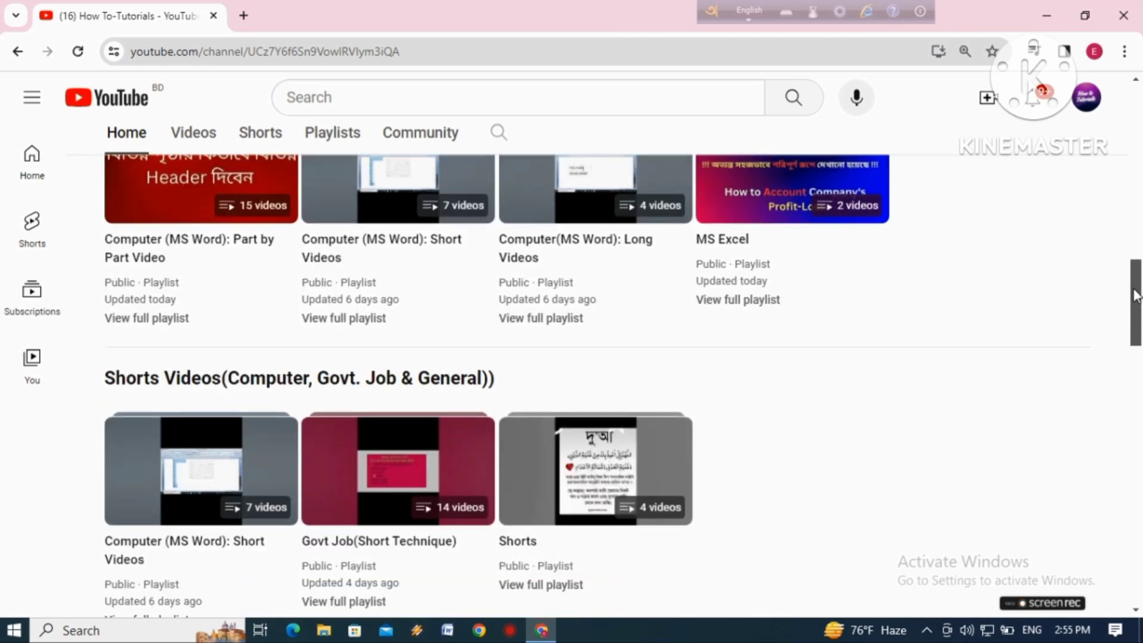
{"action": "scroll", "coordinate": [1136, 318], "scroll_direction": "down", "scroll_amount": 5}
{"action": "left_click_drag", "start_coordinate": [1136, 346], "coordinate": [1121, 559]}
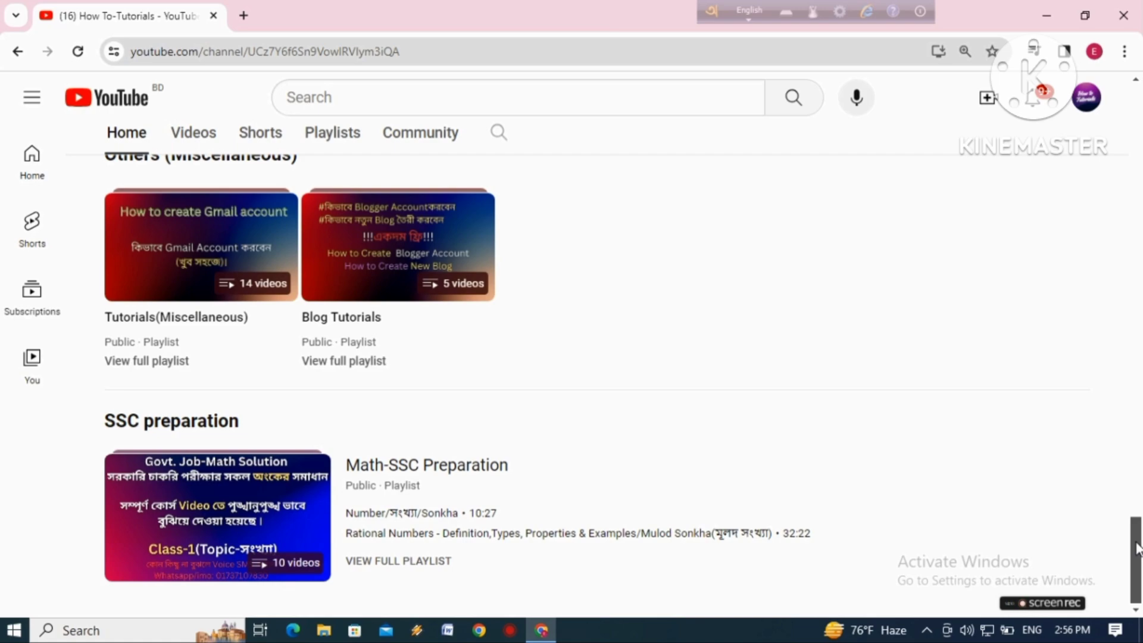
{"action": "left_click_drag", "start_coordinate": [1137, 542], "coordinate": [1133, 122]}
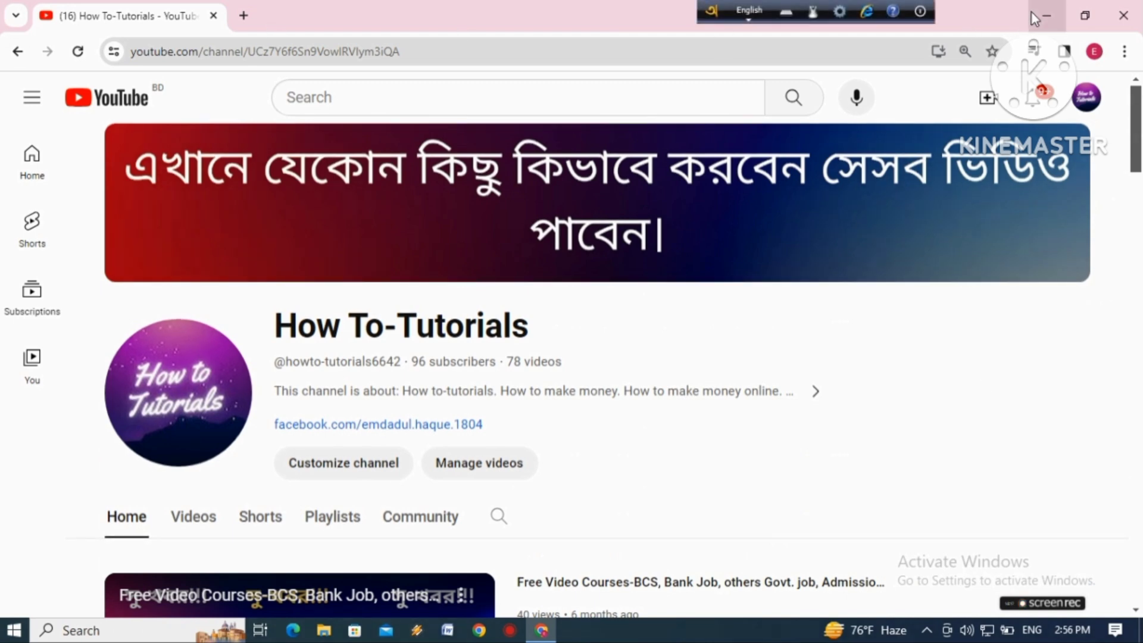
Close the channel's browser window and open Chrome with the other profile that has the blue wave picture
{"action": "left_click", "coordinate": [1134, 16]}
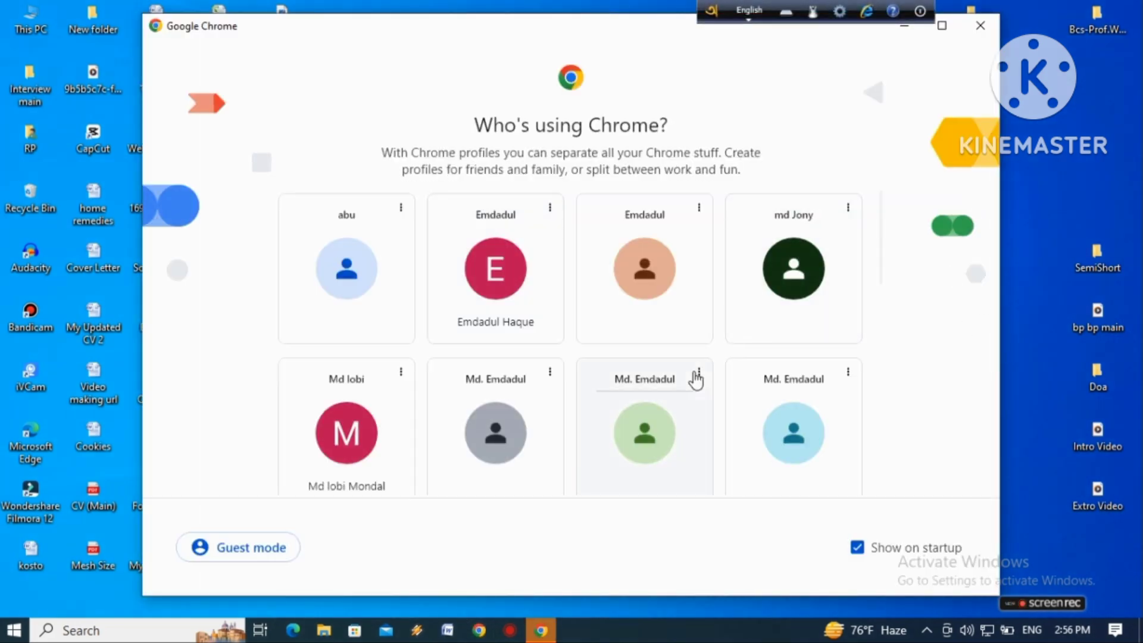
{"action": "scroll", "coordinate": [748, 311], "scroll_direction": "down", "scroll_amount": 1}
{"action": "scroll", "coordinate": [814, 301], "scroll_direction": "down", "scroll_amount": 1}
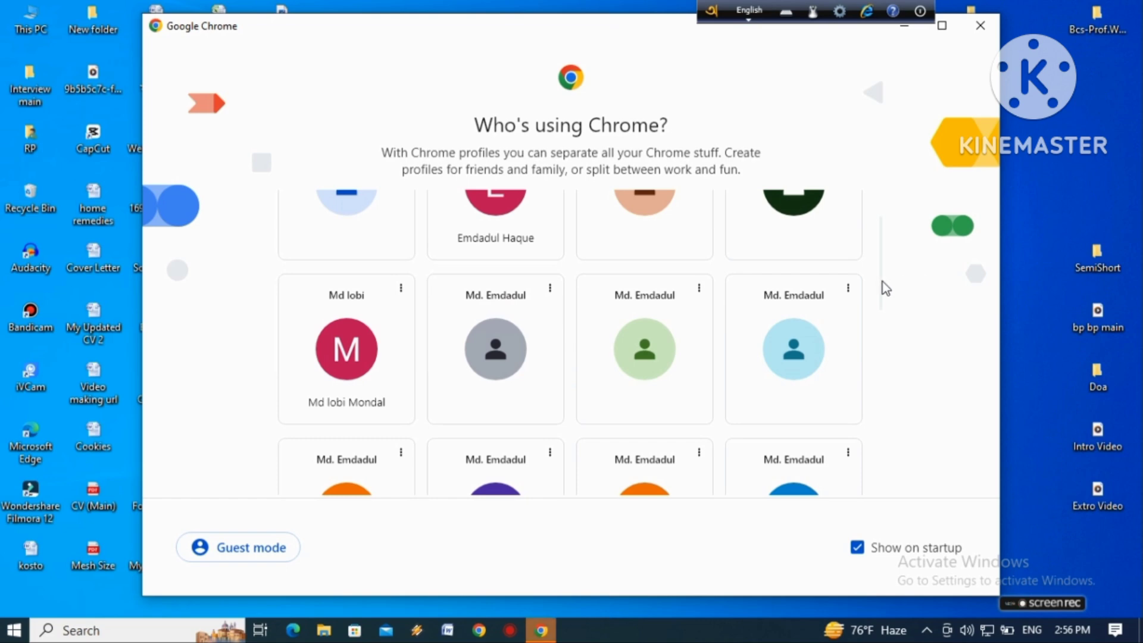
{"action": "scroll", "coordinate": [868, 378], "scroll_direction": "down", "scroll_amount": 6}
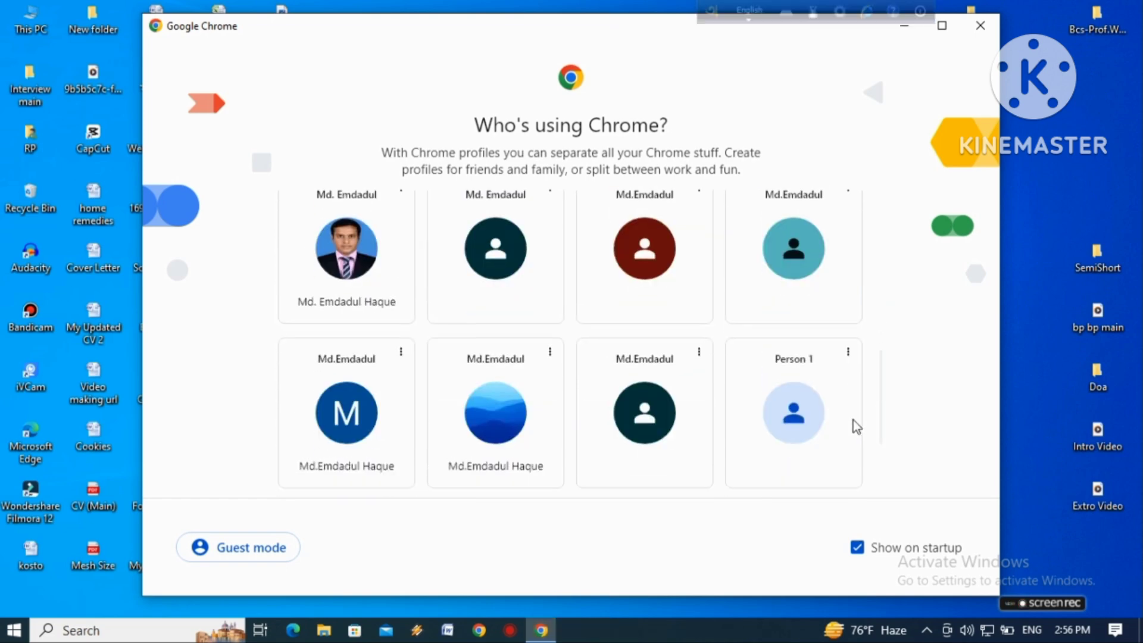
{"action": "left_click", "coordinate": [510, 393]}
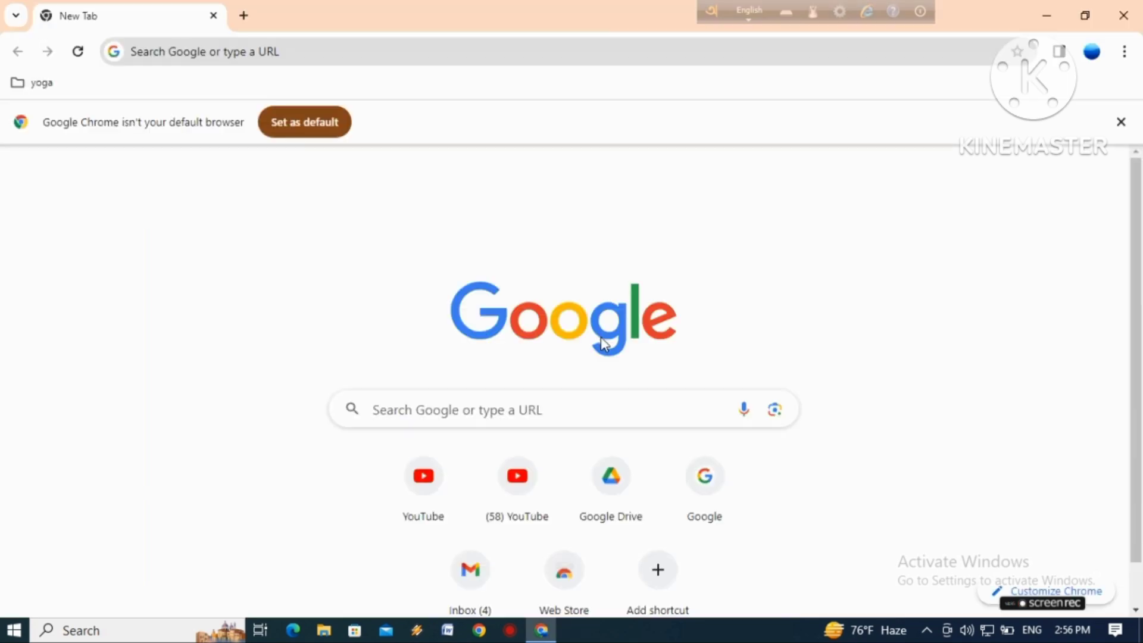
Open the How To-Tutorials channel from the new tab page's YouTube shortcut and show its Home page
{"action": "left_click", "coordinate": [433, 488]}
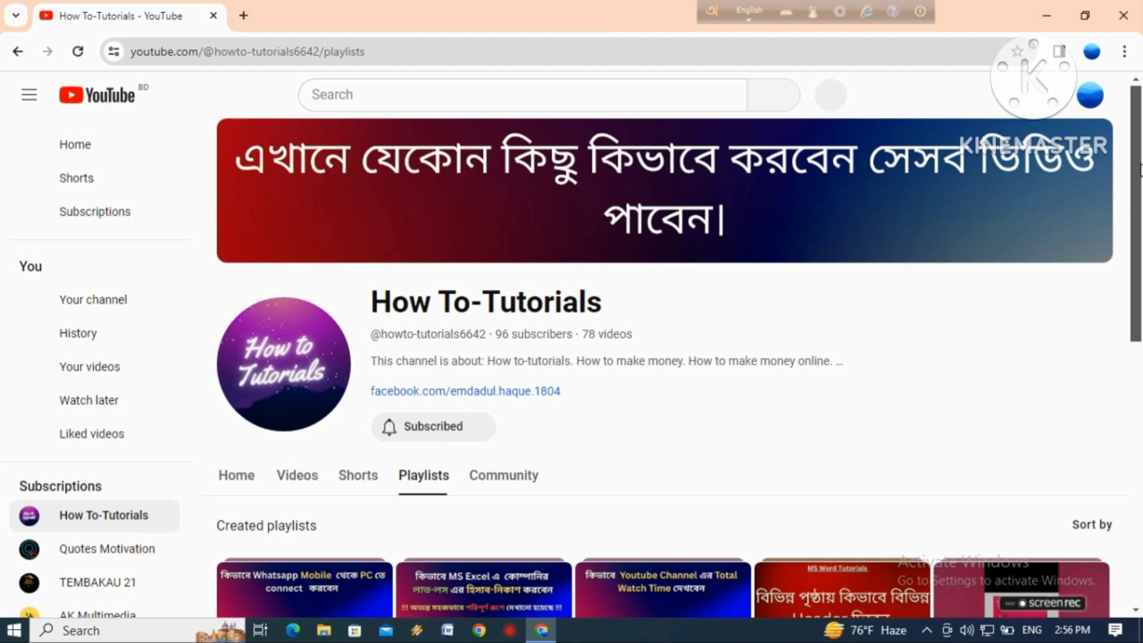
{"action": "scroll", "coordinate": [255, 403], "scroll_direction": "down", "scroll_amount": 1}
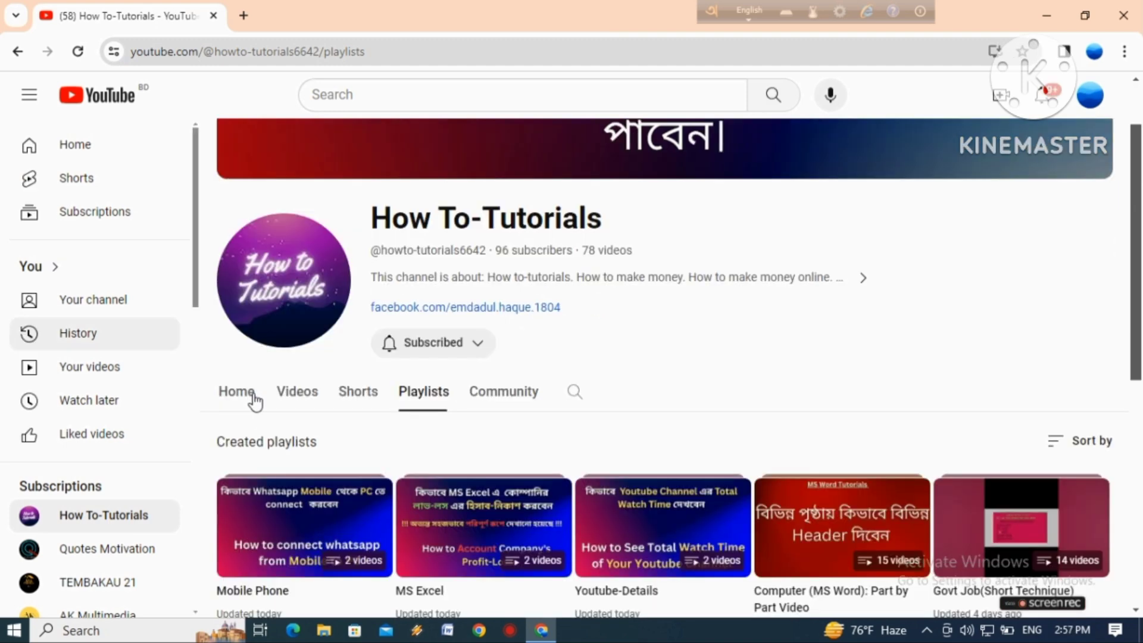
{"action": "left_click", "coordinate": [242, 395]}
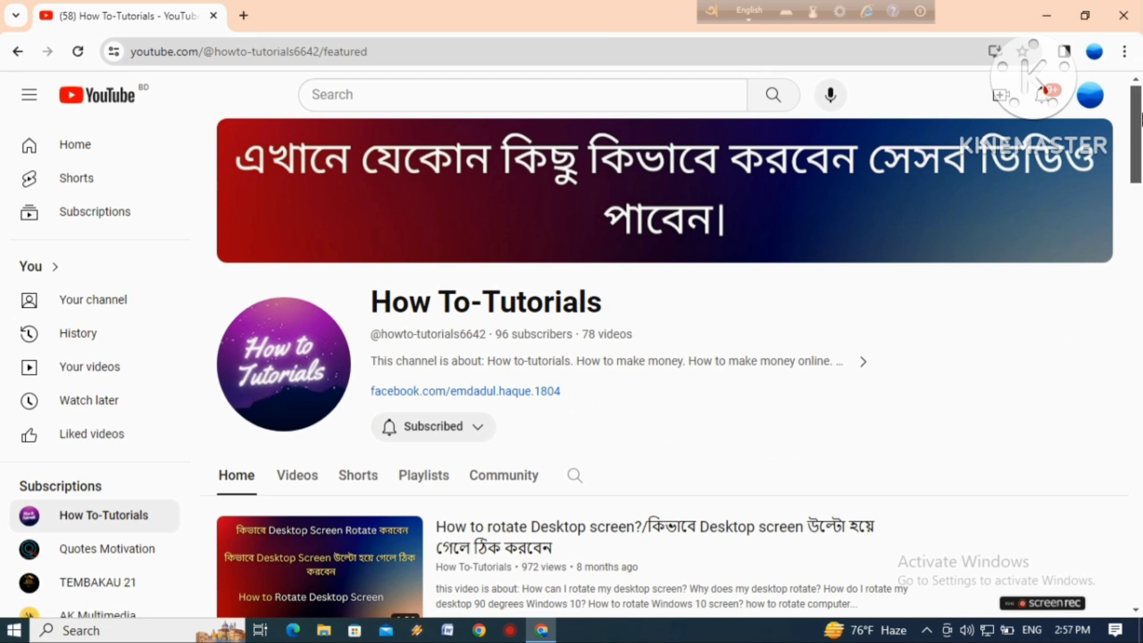
Examine the channel homepage as a subscriber, checking the playlist sections from Computer Tutorials through SSC preparation
{"action": "left_click_drag", "start_coordinate": [1141, 119], "coordinate": [1133, 225]}
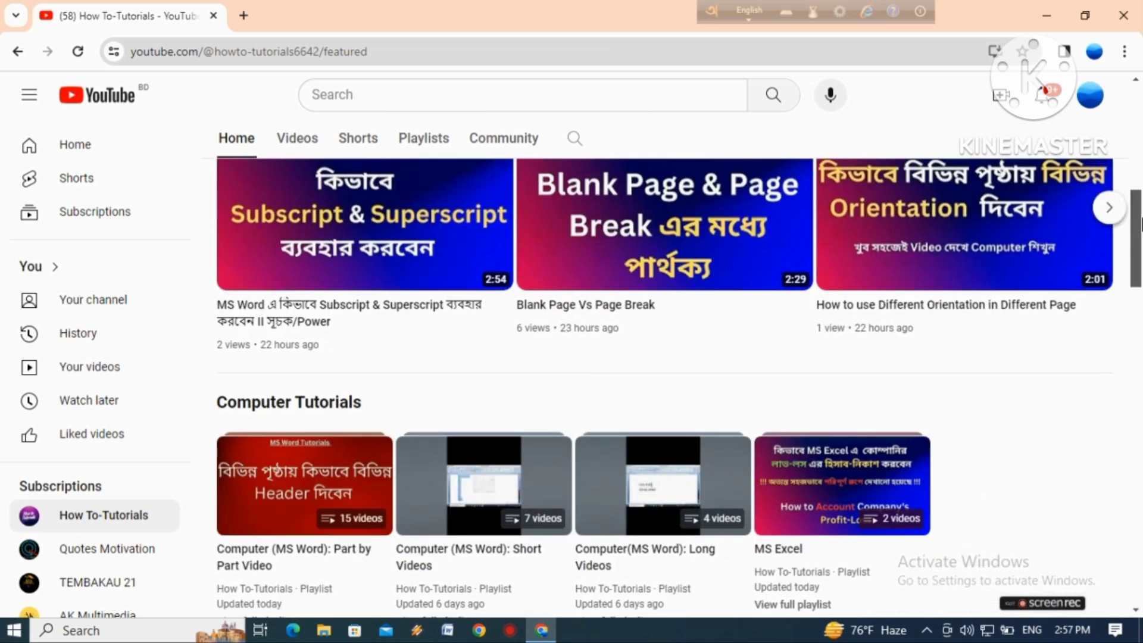
{"action": "left_click_drag", "start_coordinate": [1142, 224], "coordinate": [1136, 253]}
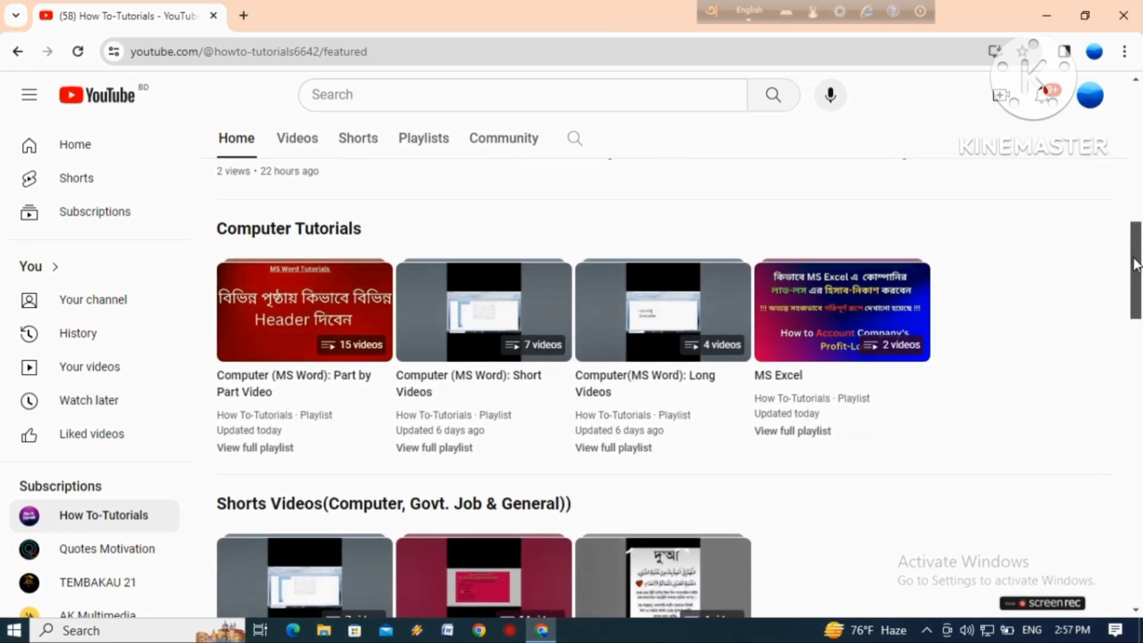
{"action": "left_click_drag", "start_coordinate": [1137, 265], "coordinate": [1129, 337]}
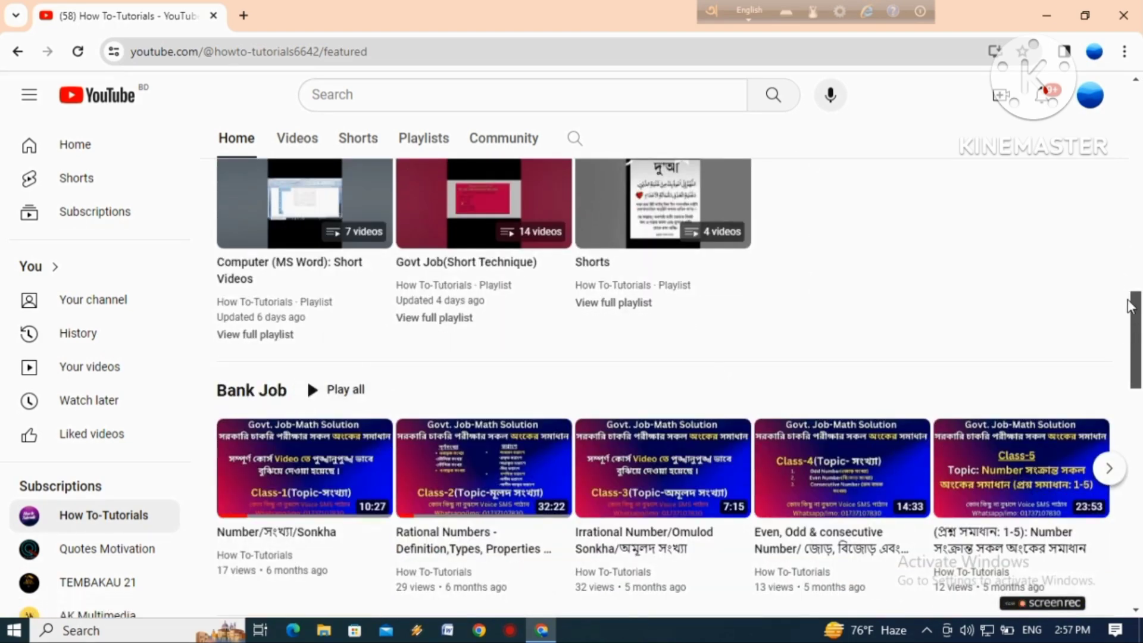
{"action": "scroll", "coordinate": [307, 370], "scroll_direction": "down", "scroll_amount": 5}
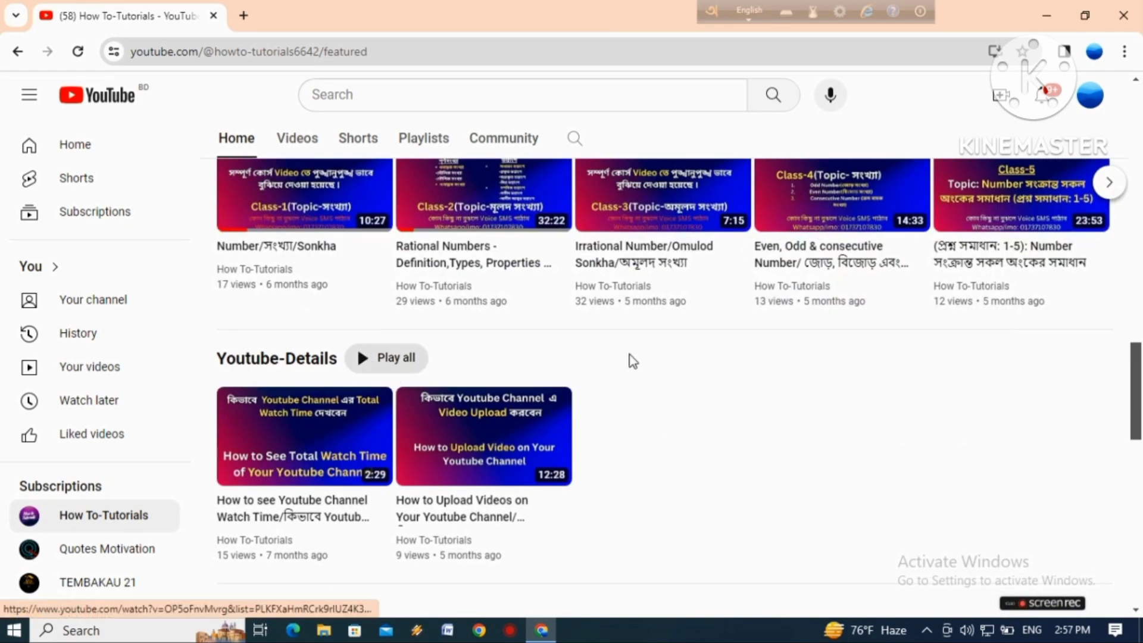
{"action": "scroll", "coordinate": [674, 321], "scroll_direction": "down", "scroll_amount": 1}
{"action": "scroll", "coordinate": [674, 321], "scroll_direction": "up", "scroll_amount": 2}
{"action": "left_click_drag", "start_coordinate": [1138, 347], "coordinate": [1136, 532]}
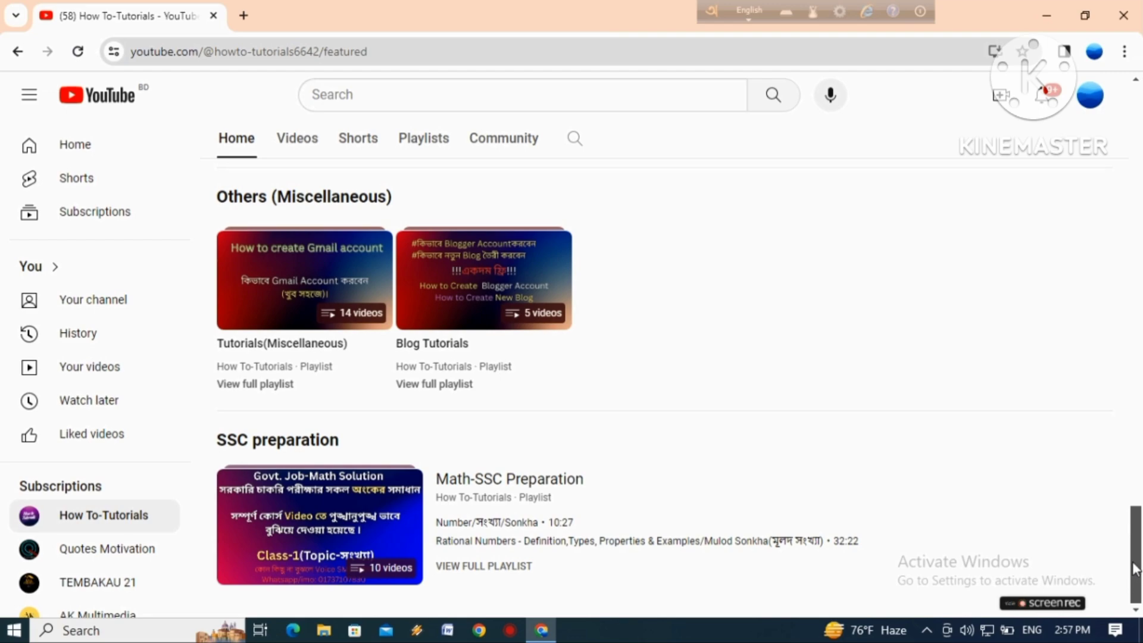
{"action": "left_click_drag", "start_coordinate": [1136, 566], "coordinate": [1138, 104]}
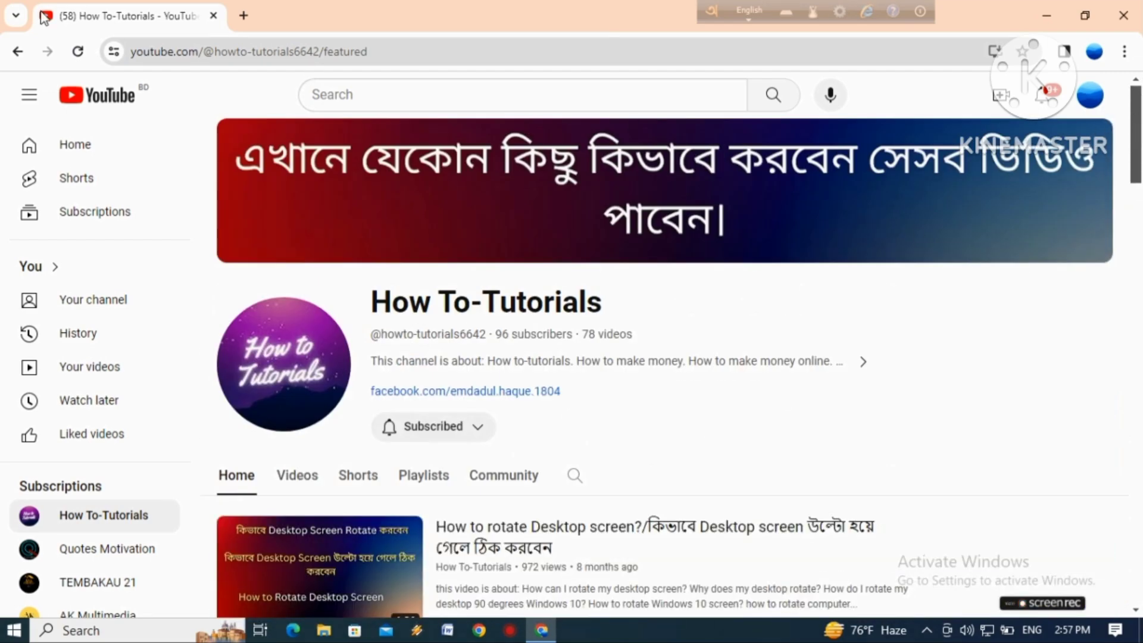